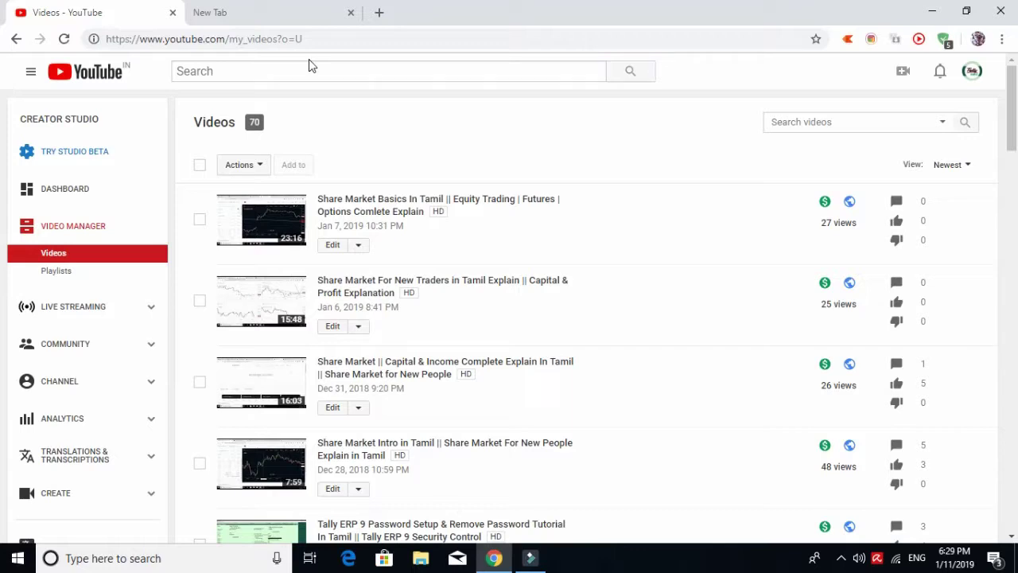
- Open the Kite trading site at kite.zerodha.com in the empty browser tab
left_click(259, 10)
left_click(293, 39)
type("kite")
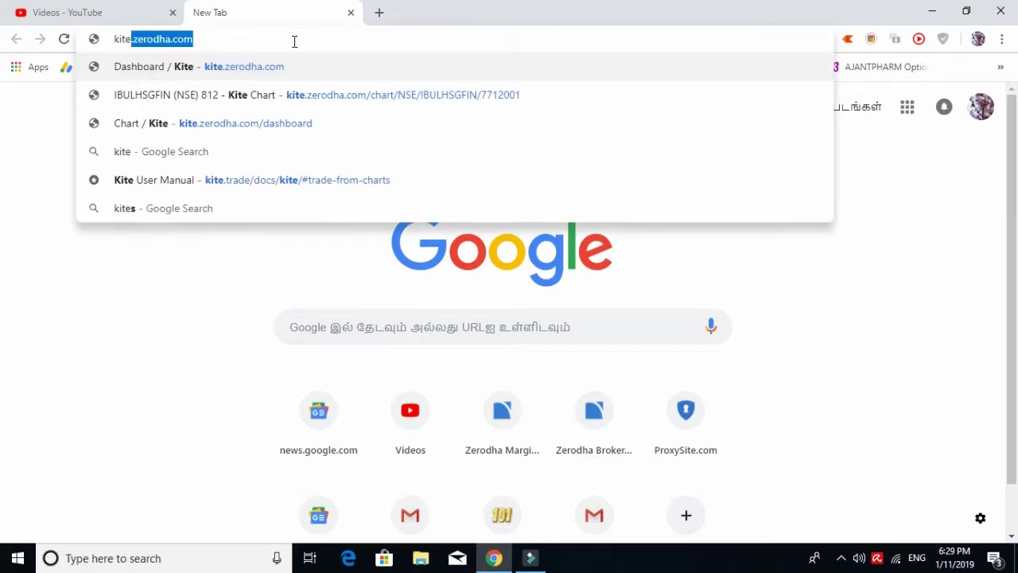
left_click(302, 63)
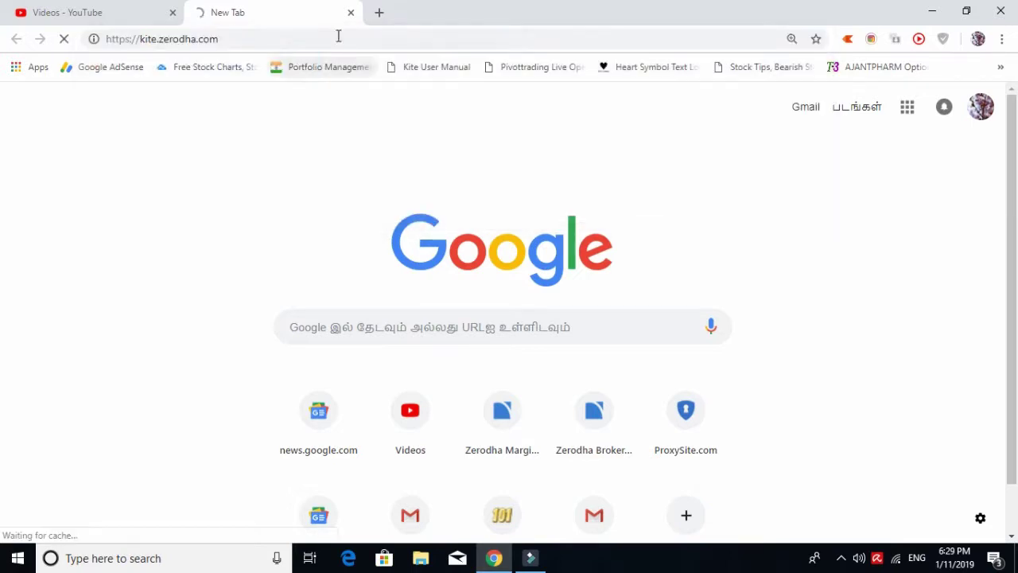
- Open Zerodha's margin calculator in another browser tab and show its Currency margins
left_click(377, 18)
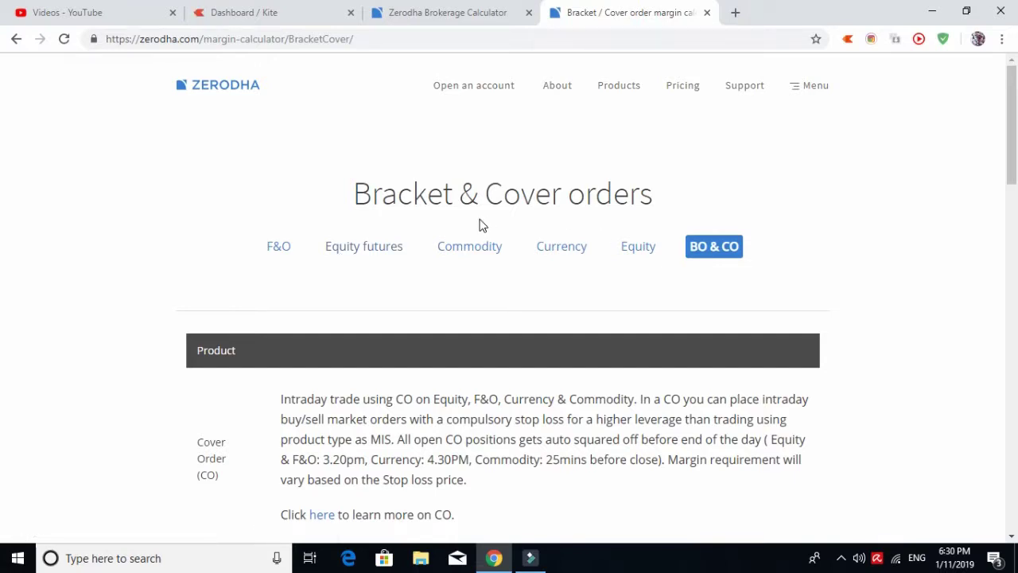
left_click(552, 250)
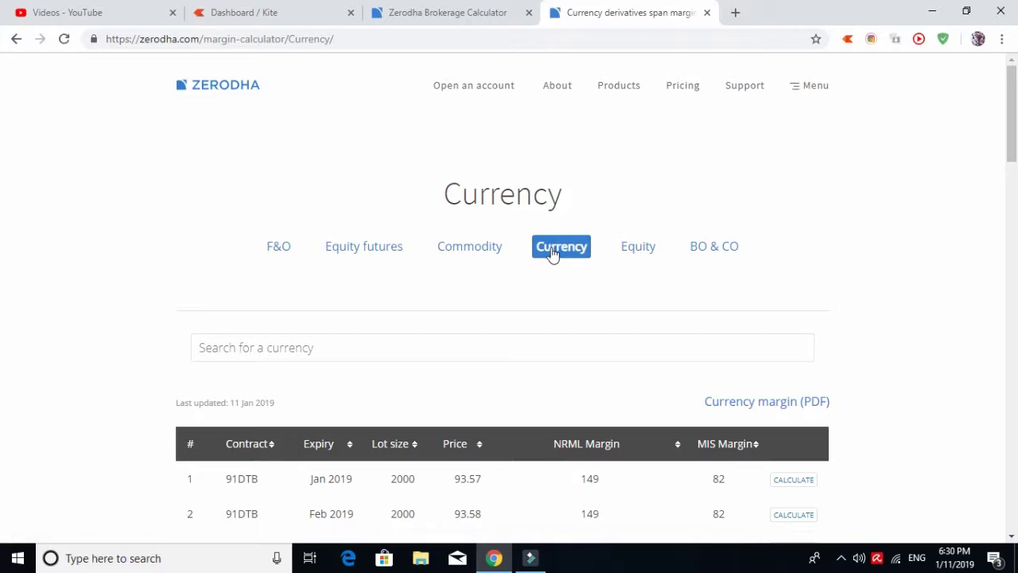
left_click(206, 243)
left_click(121, 334)
- Examine the currency contract table, comparing lot sizes, prices, and NRML and MIS margins for the Jan and Feb 2019 contracts
scroll(121, 334, "down", 1)
scroll(121, 340, "down", 5)
scroll(121, 340, "down", 2)
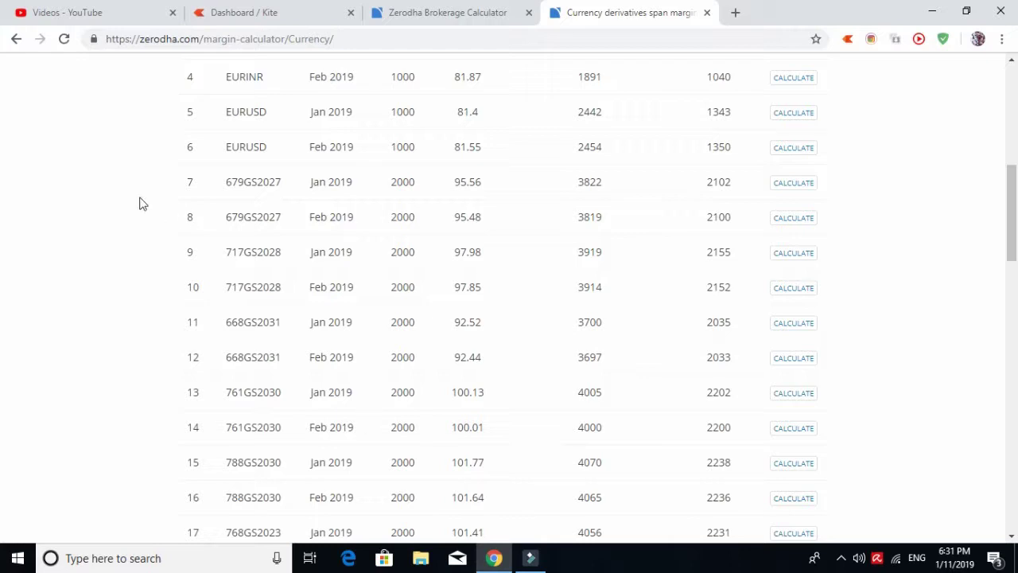
scroll(119, 193, "down", 1)
scroll(121, 193, "down", 5)
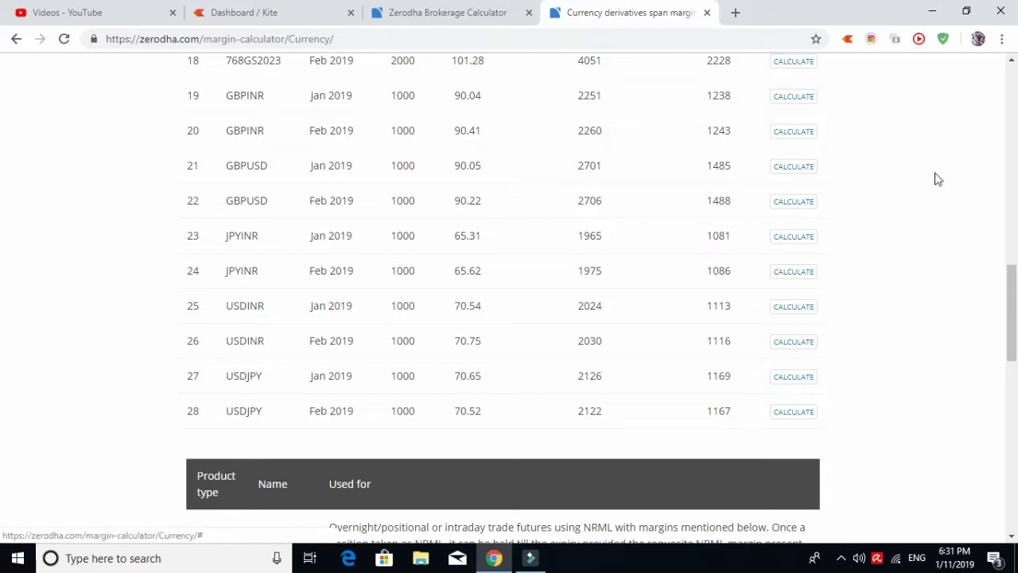
left_click(1012, 226)
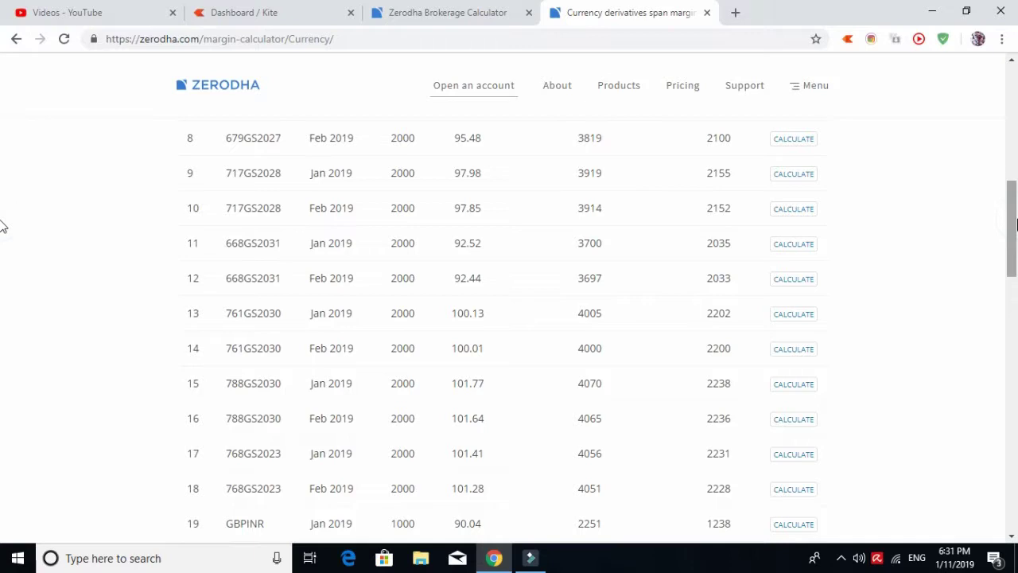
scroll(4, 226, "down", 6)
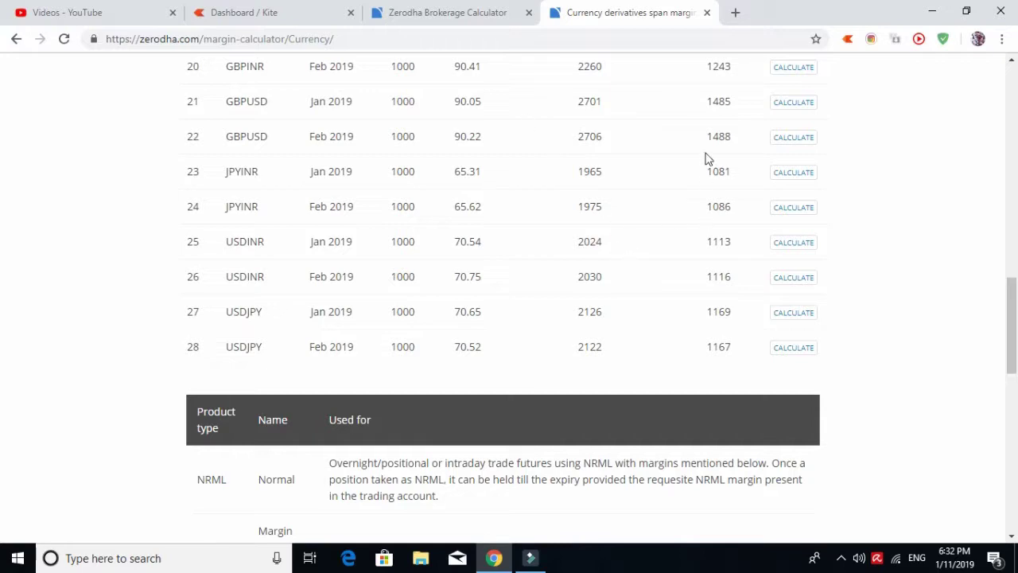
left_click(1012, 185)
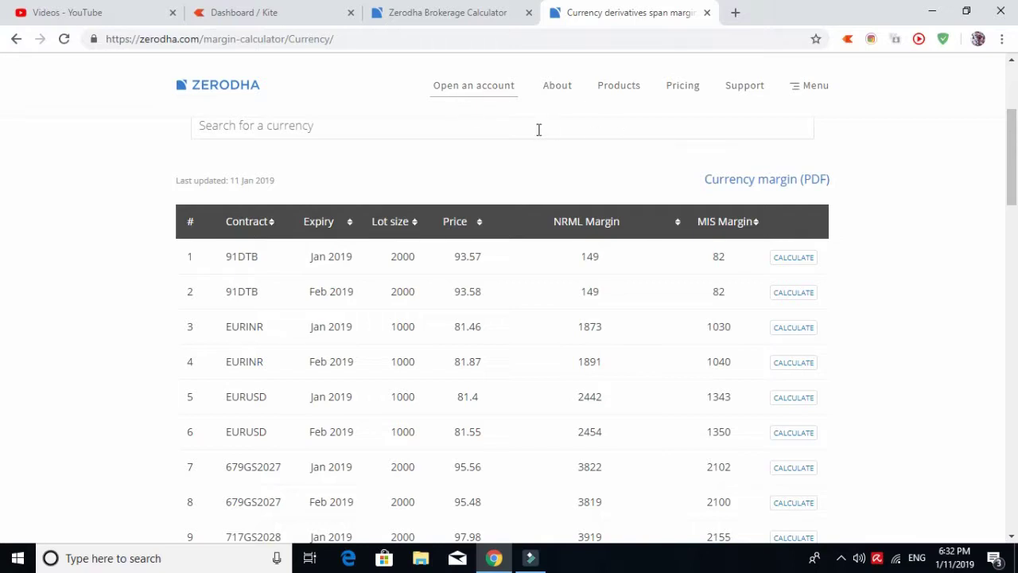
left_click_drag(1012, 155, 1014, 114)
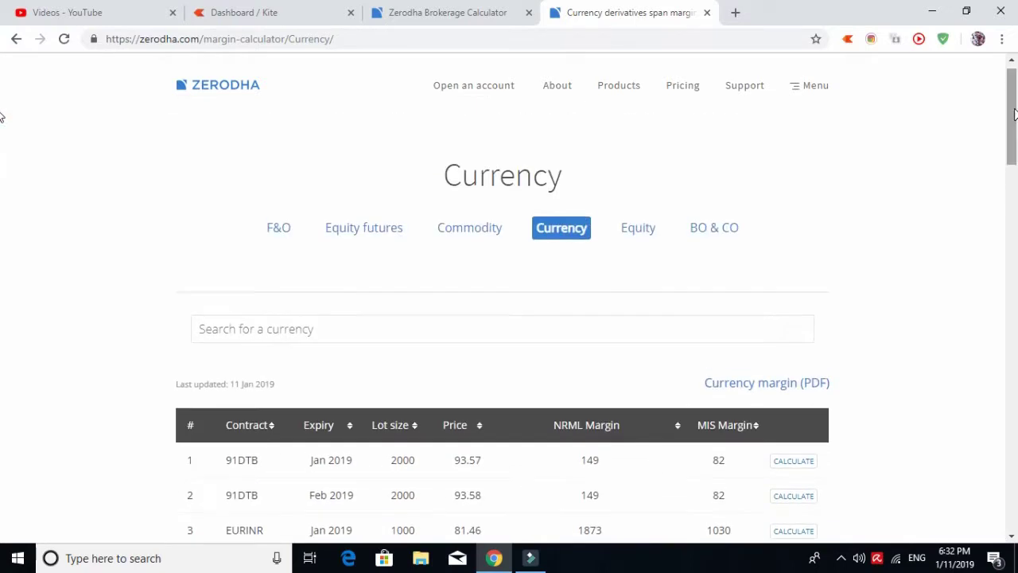
- Switch to the BO & CO margin calculator and set its segment to CDS
left_click(716, 229)
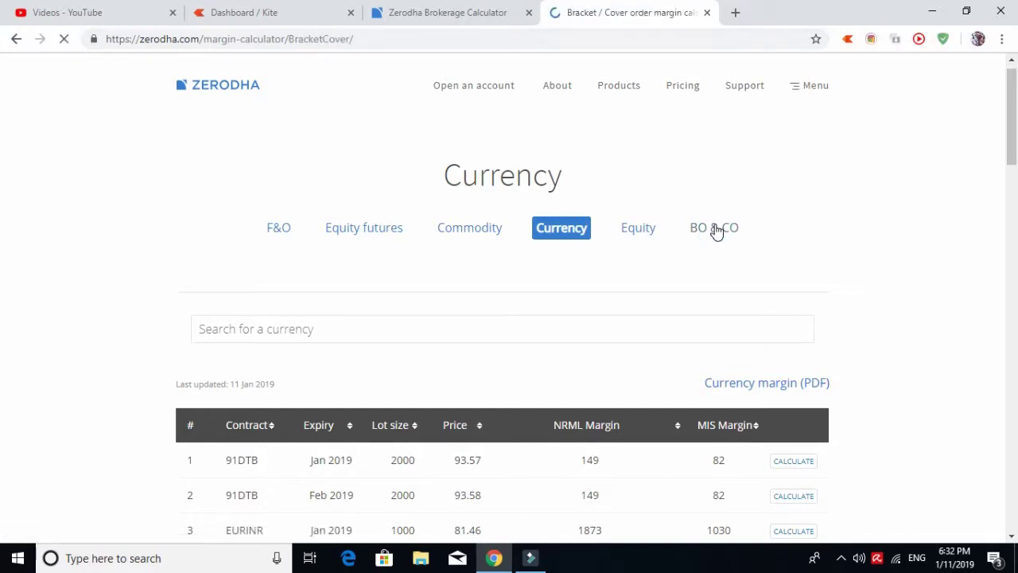
left_click_drag(1015, 75, 1015, 249)
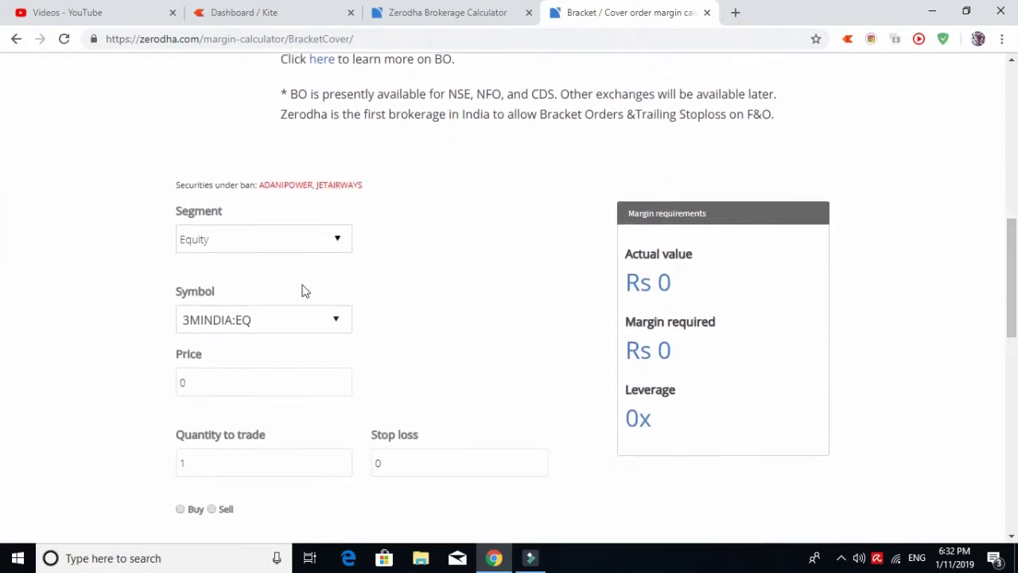
left_click(285, 248)
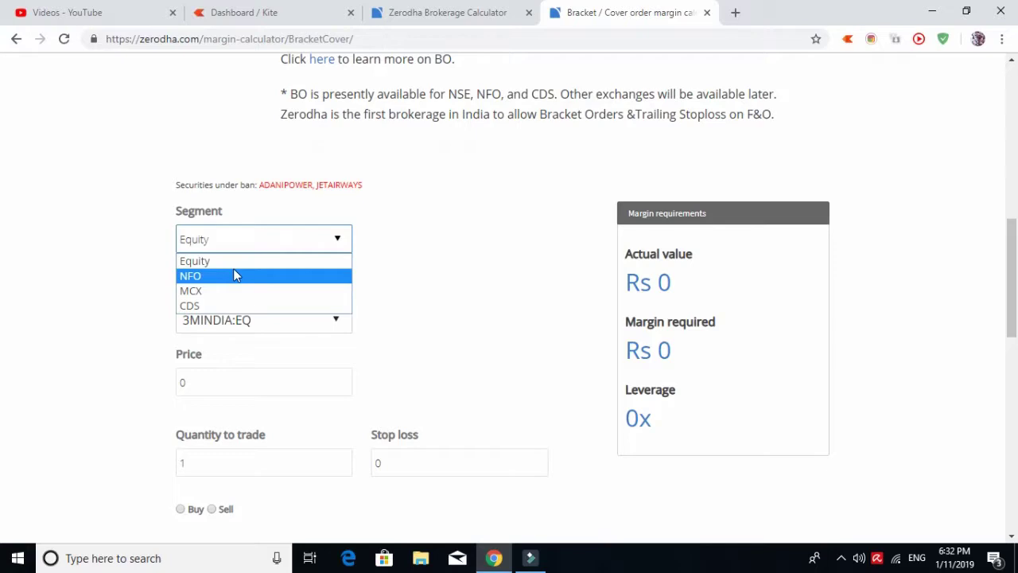
left_click(213, 306)
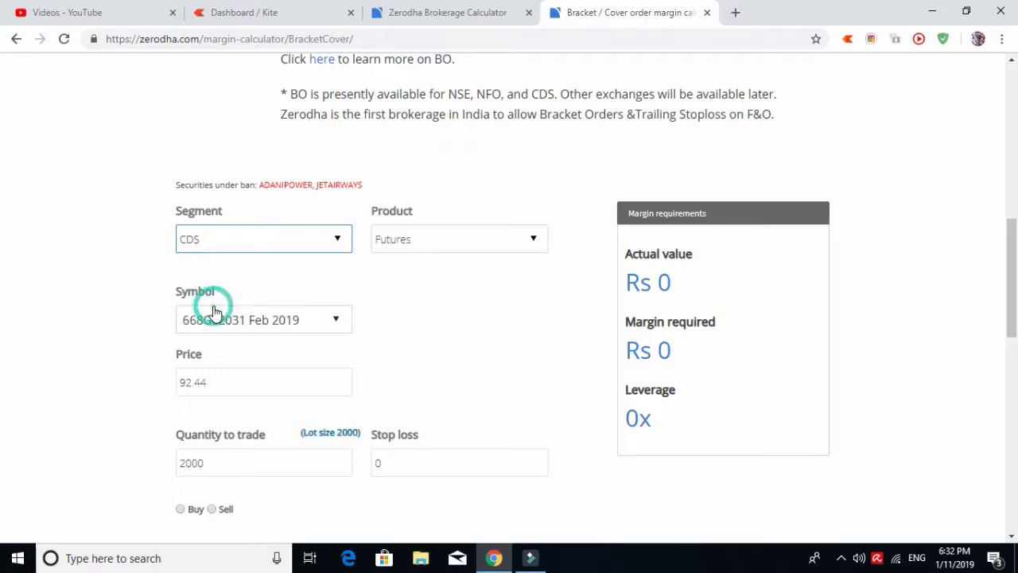
- Find usdinr in the symbol list and choose the USDINR Jan 2019 contract
left_click(296, 321)
type("u")
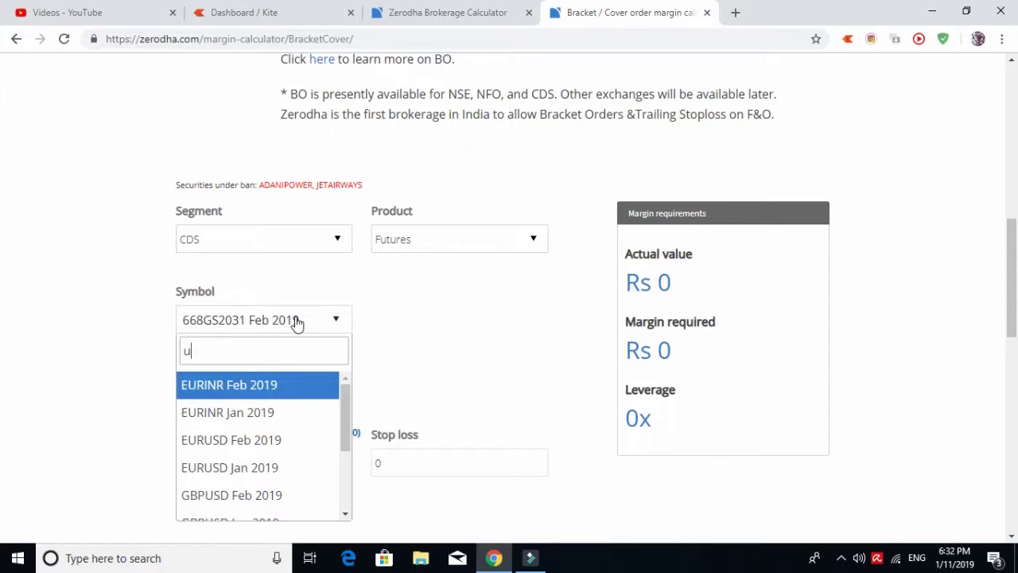
type("sdinr")
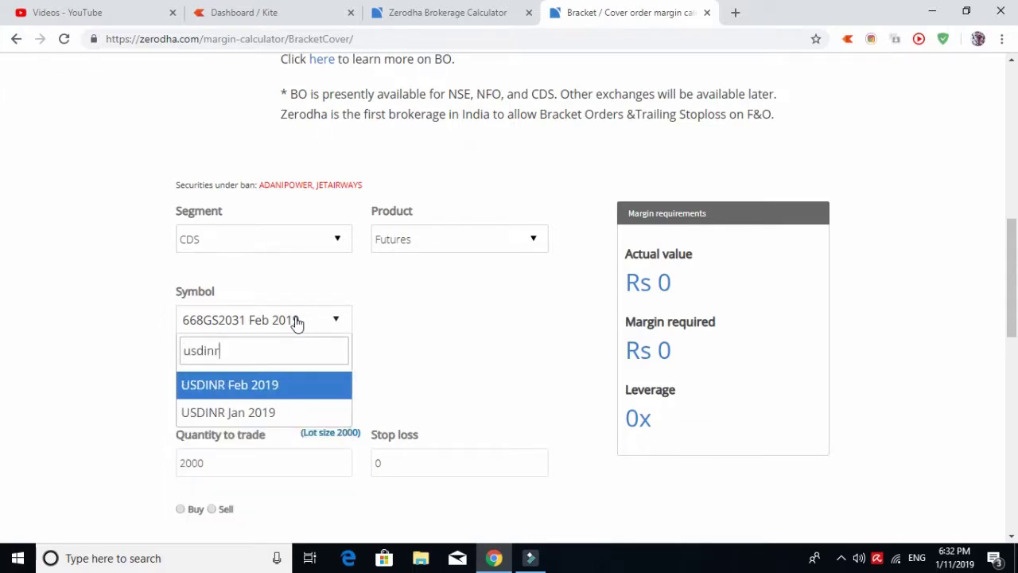
left_click(243, 412)
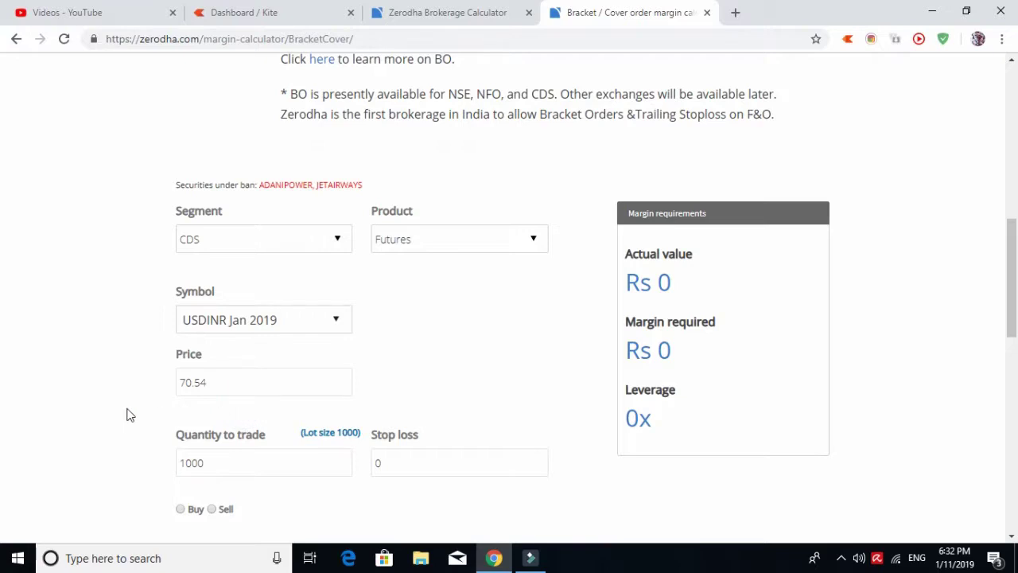
- Switch to the Kite dashboard and expand the market depth of USDINR JAN FUT in the watchlist
left_click(249, 12)
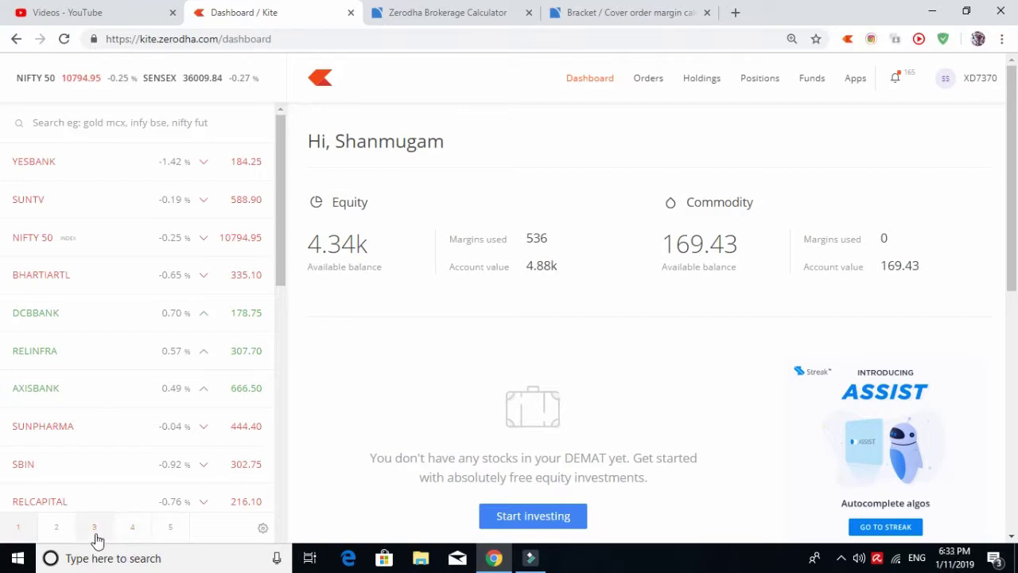
left_click(285, 485)
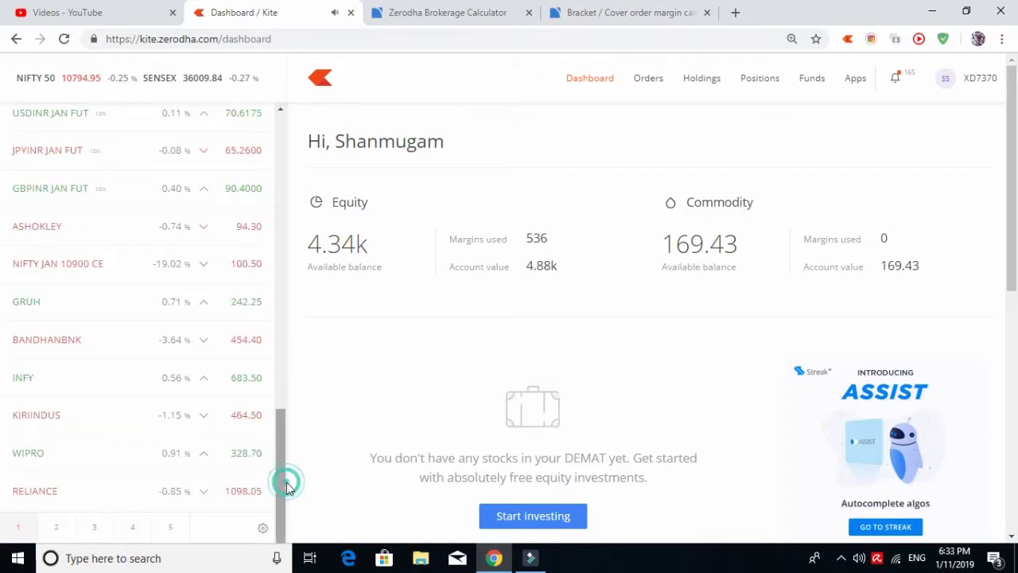
left_click_drag(281, 475, 282, 455)
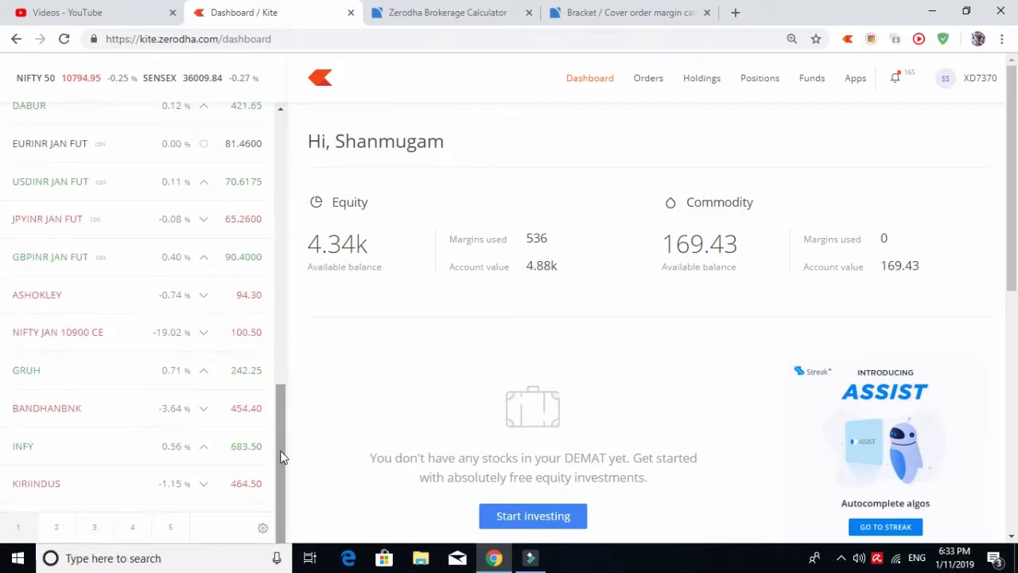
mouse_move(61, 191)
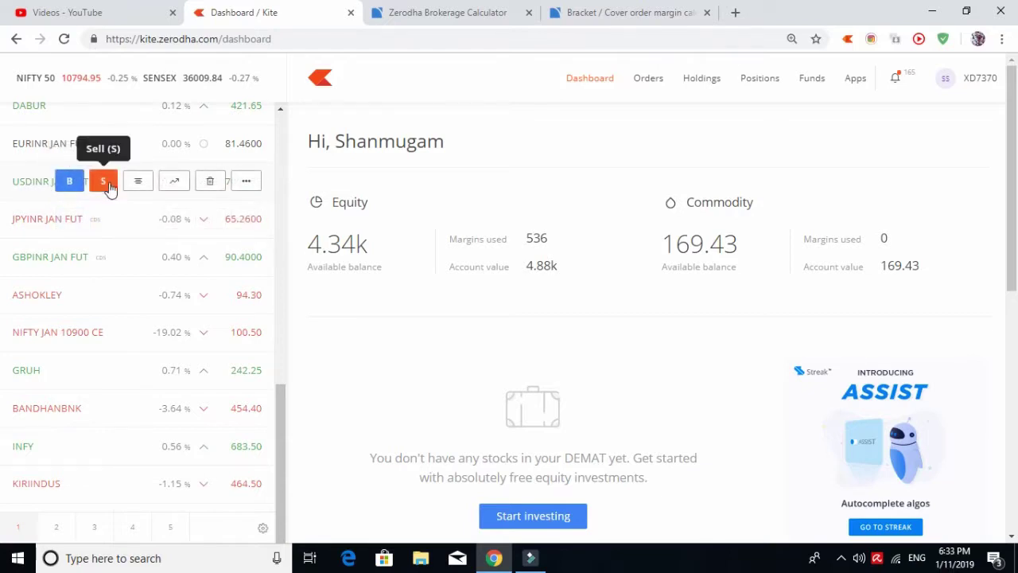
left_click(137, 182)
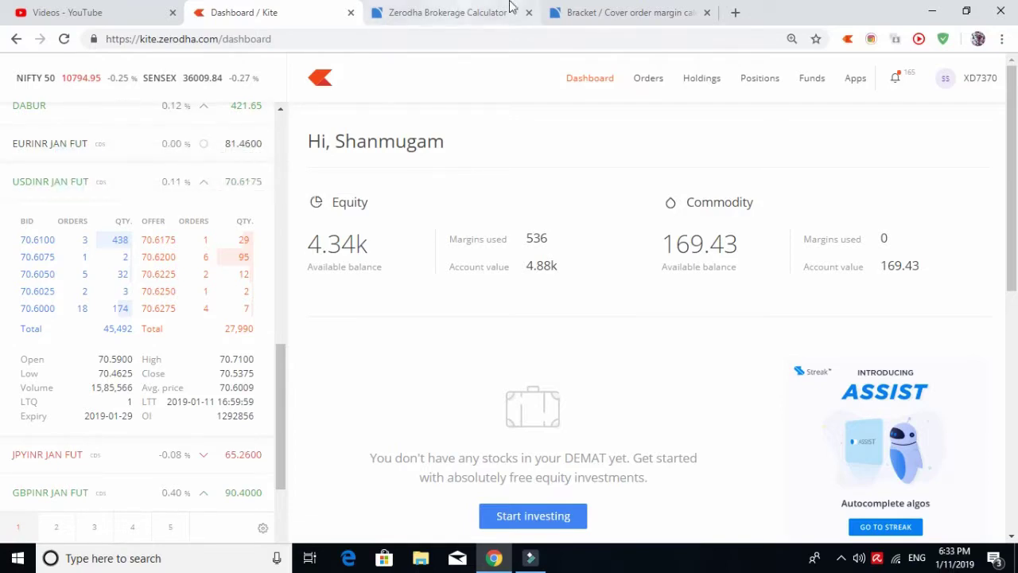
- Return to the BO & CO margin calculator and set the USDINR contract price to 70.62
left_click(600, 12)
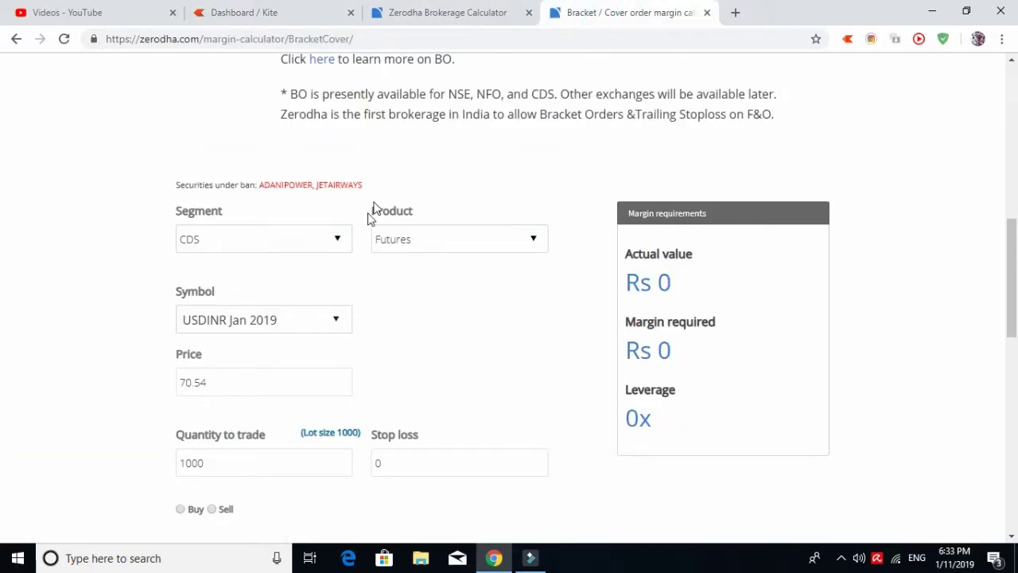
left_click(283, 372)
key("BackSpace")
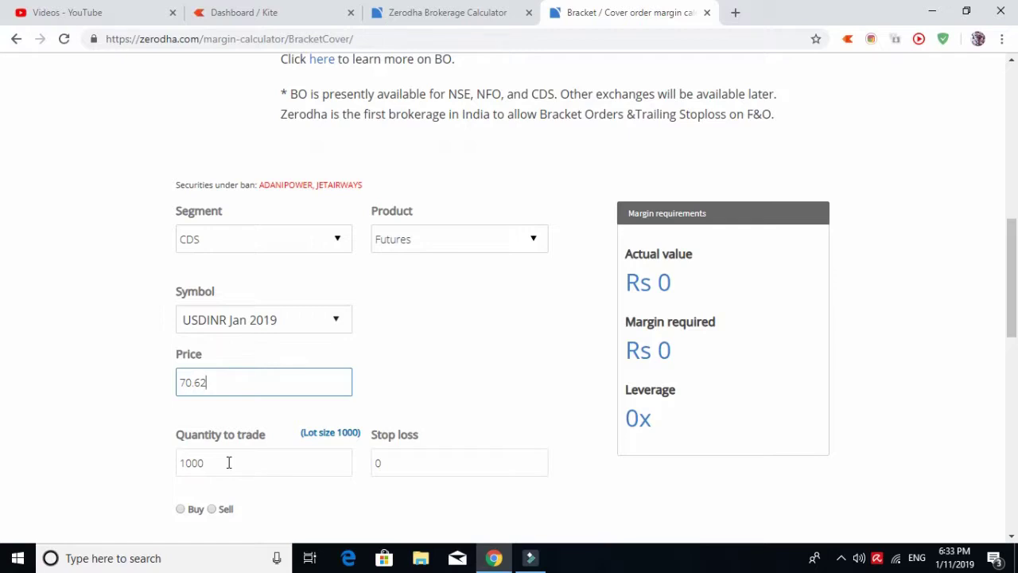
- Enter .2 as the stop loss for the USDINR contract
left_click(411, 458)
key("BackSpace")
type(".2")
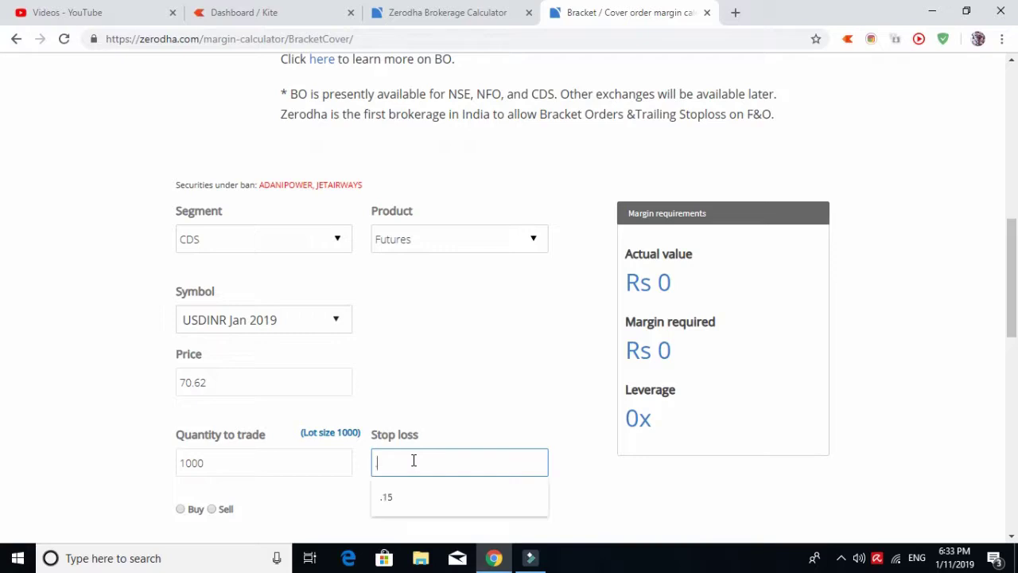
left_click(418, 387)
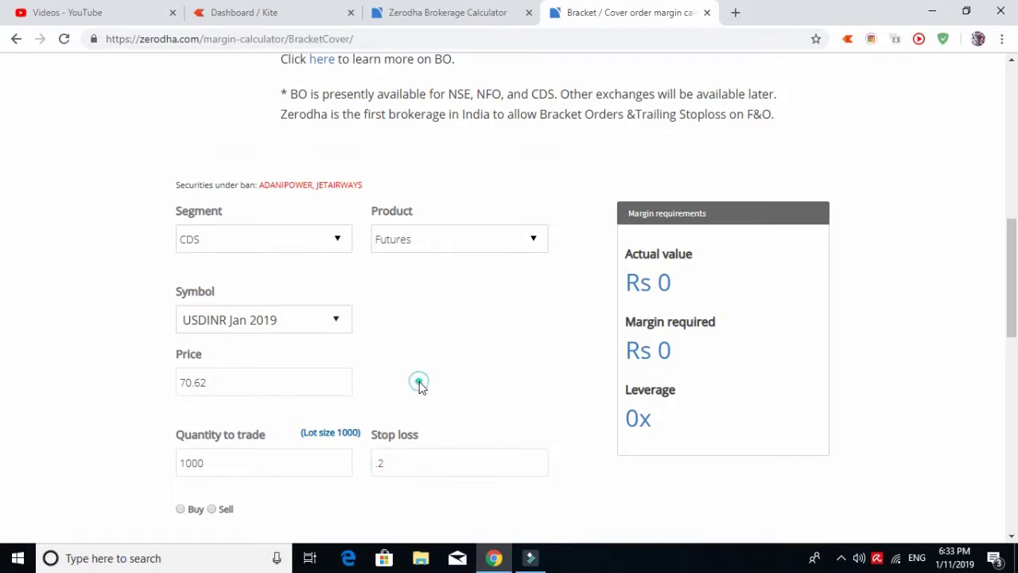
- Choose Buy as the trade direction and calculate the margin requirements
scroll(421, 388, "down", 1)
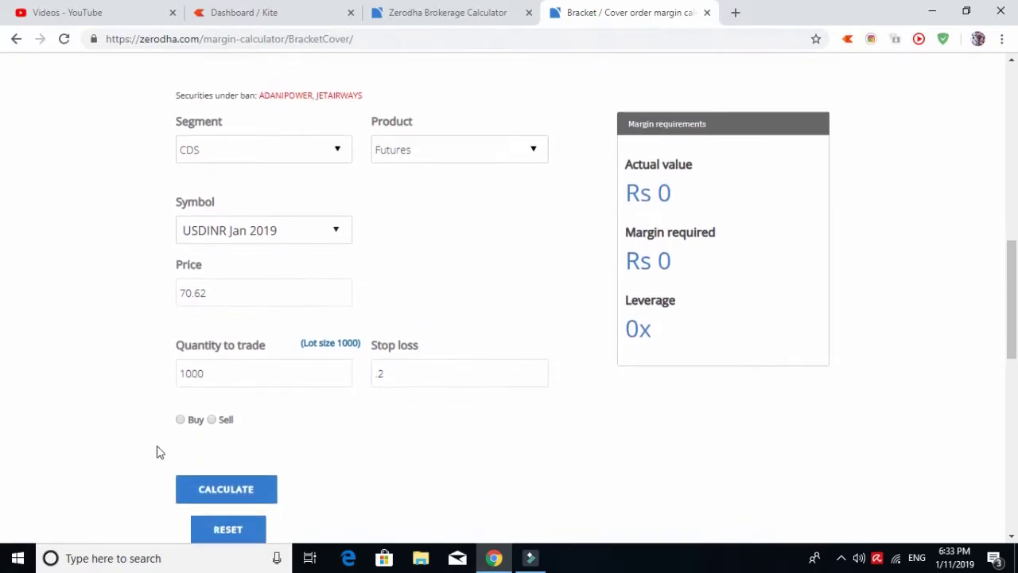
left_click(182, 423)
left_click(219, 491)
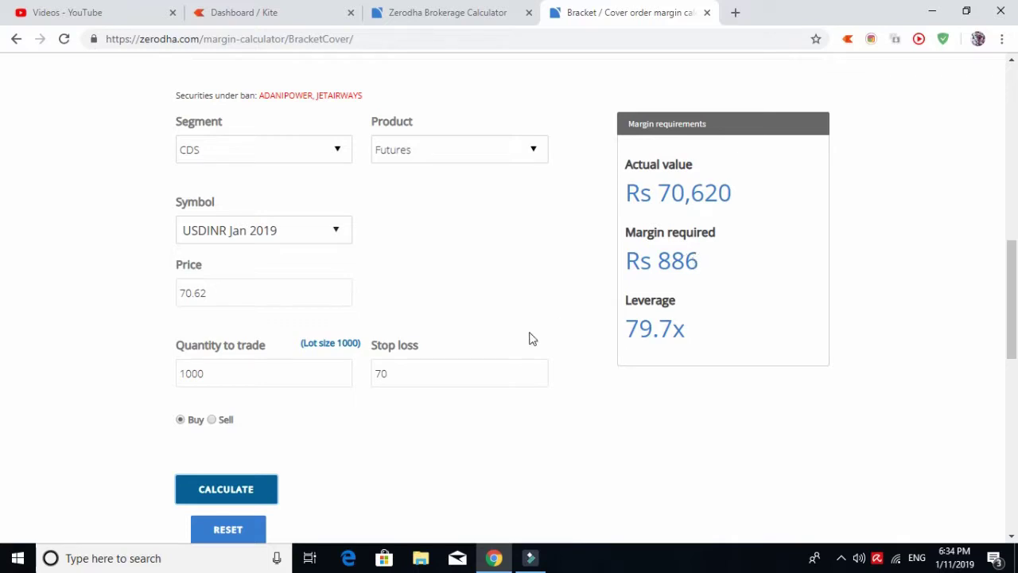
- Set the stop loss to 70.5, recalculate the margin requirements, and highlight the quantity to trade
left_click(412, 373)
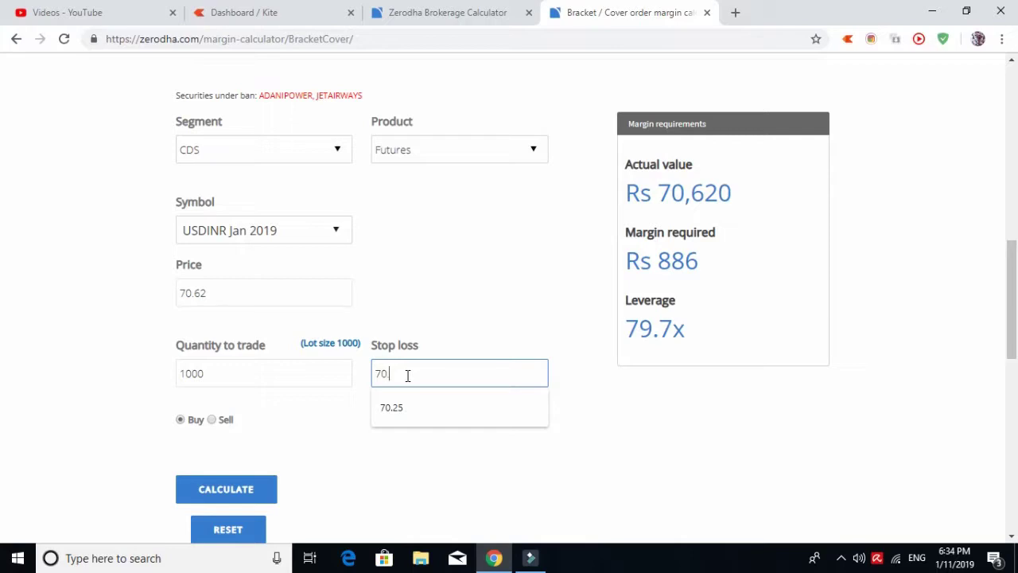
type("70.5")
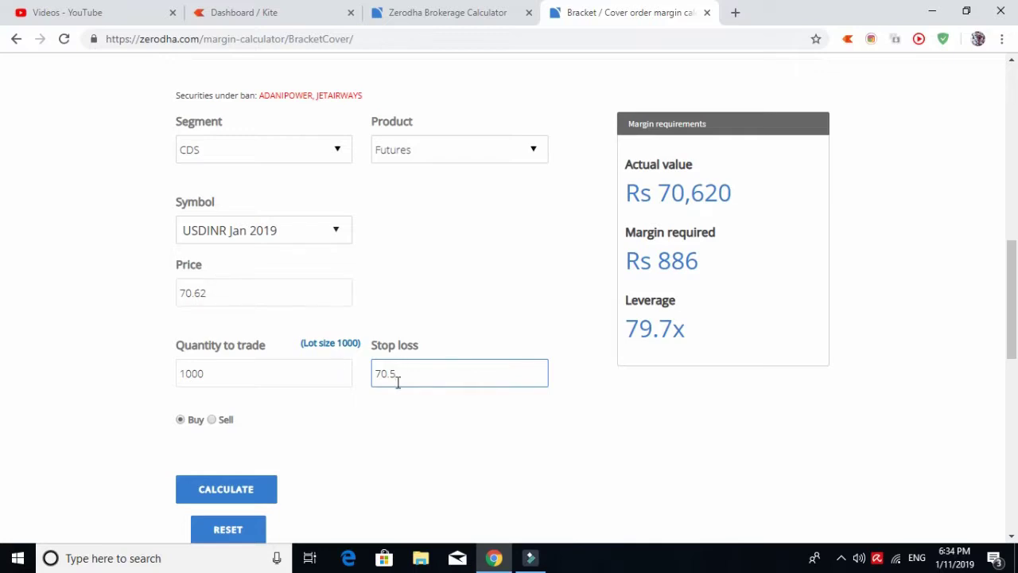
left_click(249, 487)
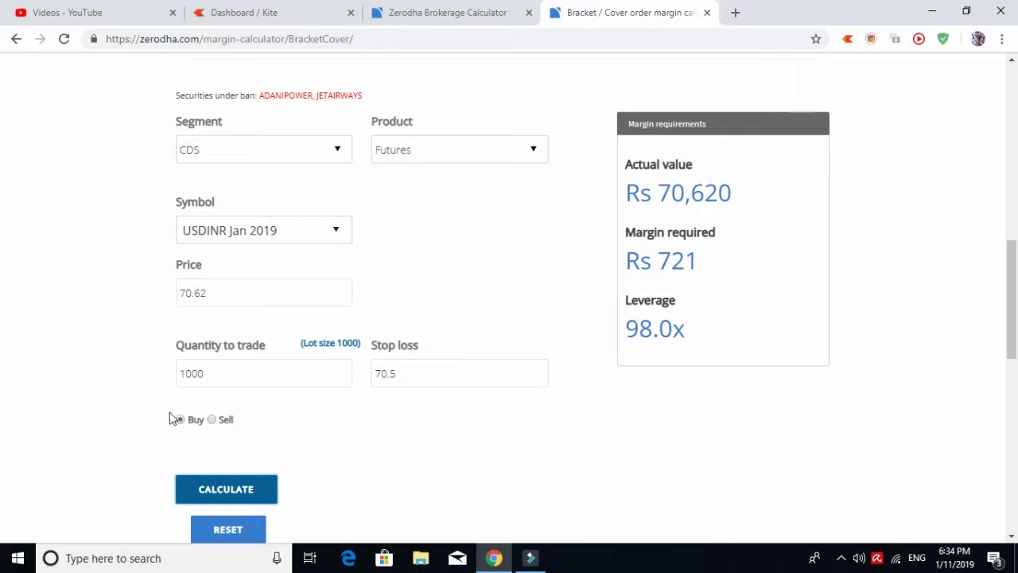
double_click(195, 375)
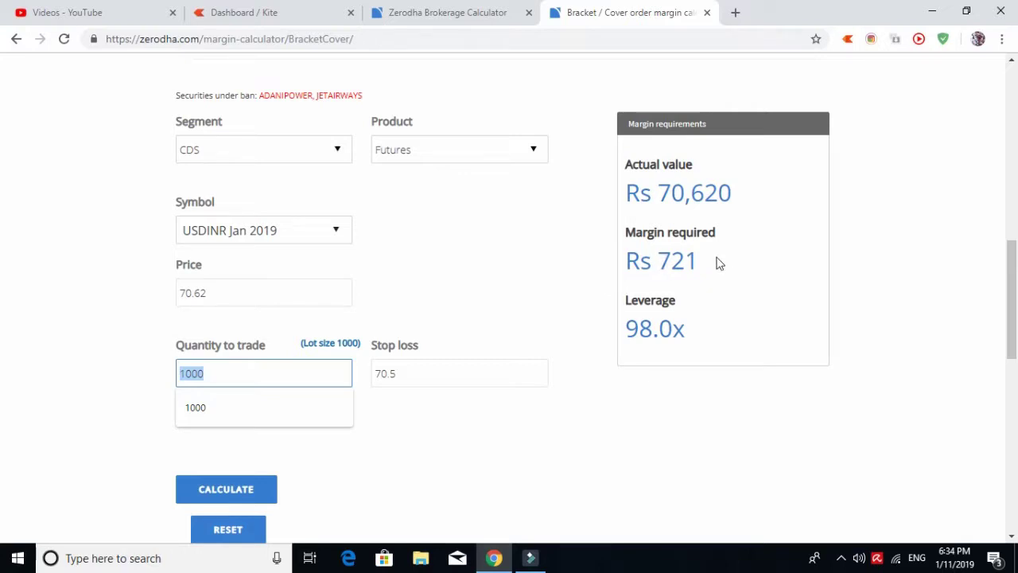
- Switch back to Kite and open the USDINR JAN FUT price chart beside its market depth
left_click(239, 14)
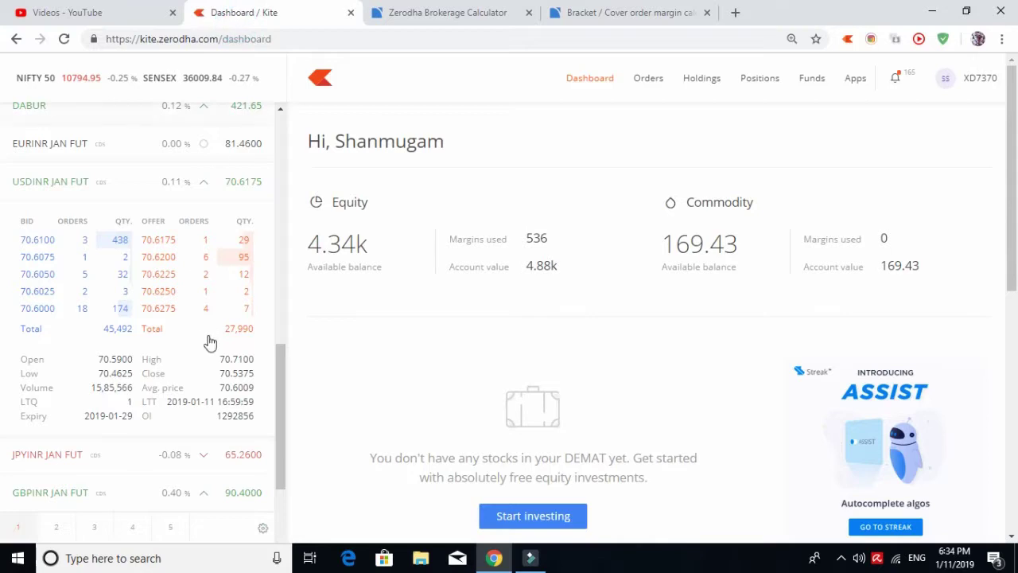
left_click(172, 182)
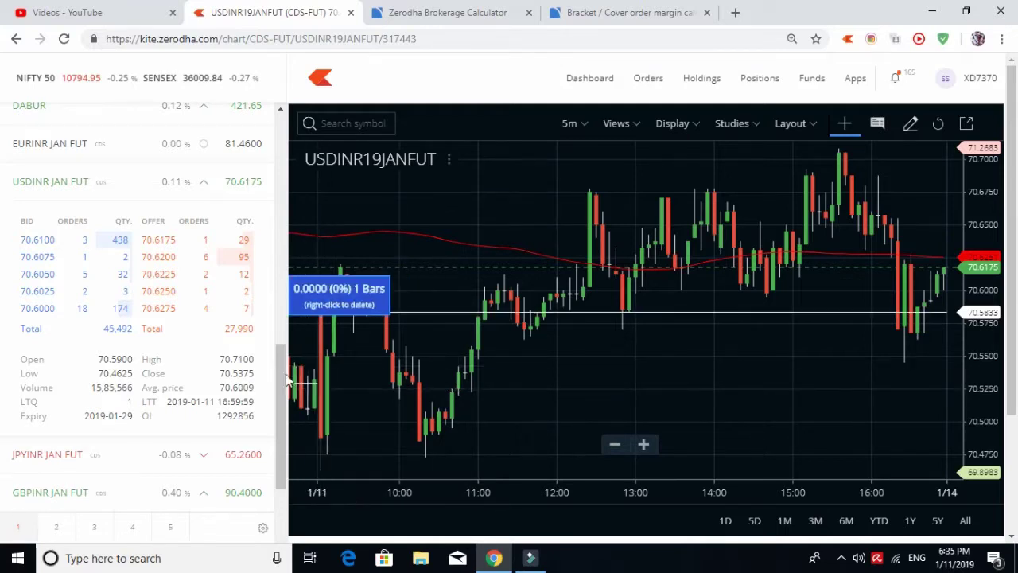
left_click_drag(277, 380, 279, 360)
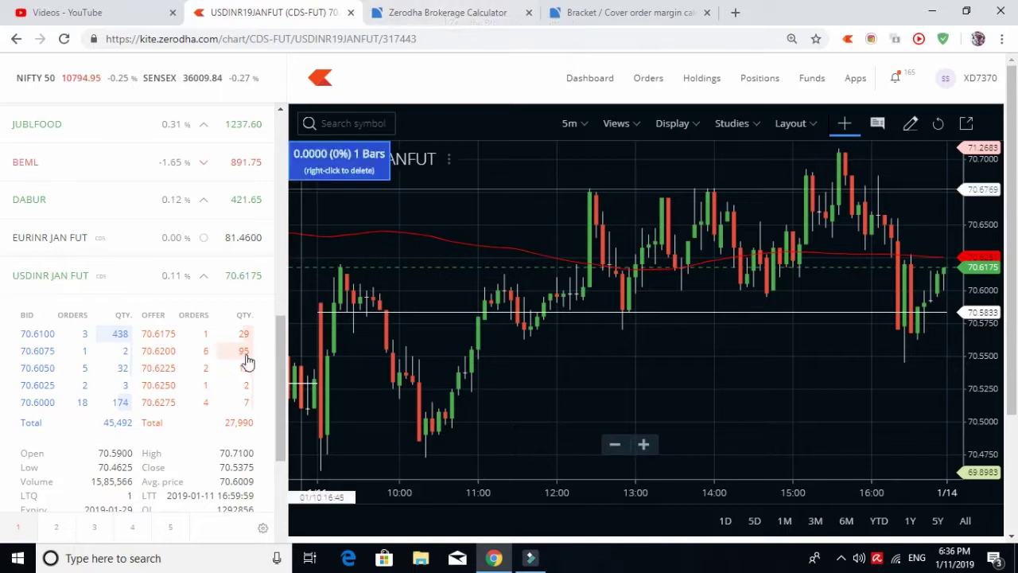
- Check the USDINR margin requirements in the Bracket / Cover order margin calculator and return to the USDINR chart in Kite
left_click(625, 10)
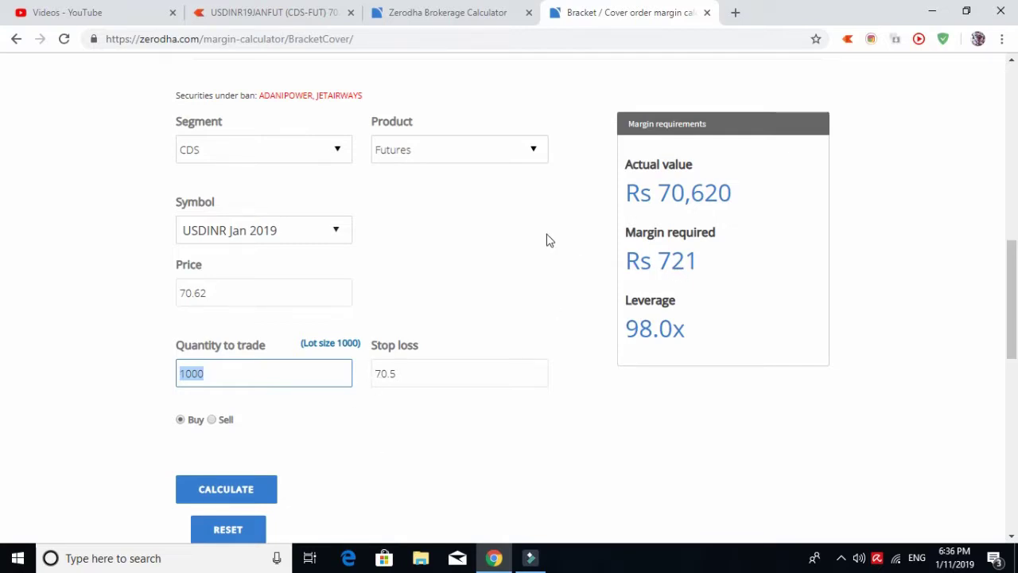
left_click(289, 7)
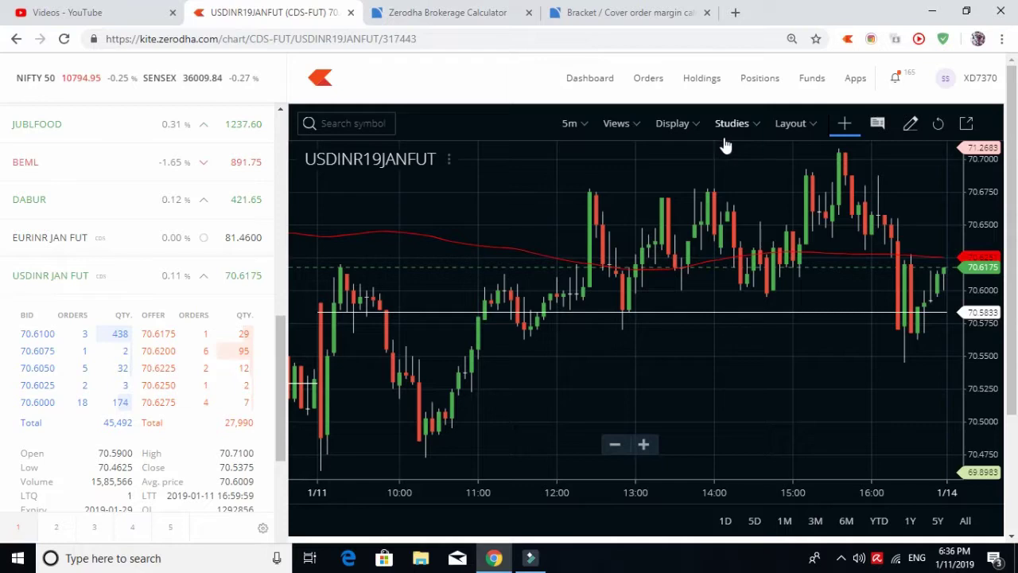
left_click(720, 438)
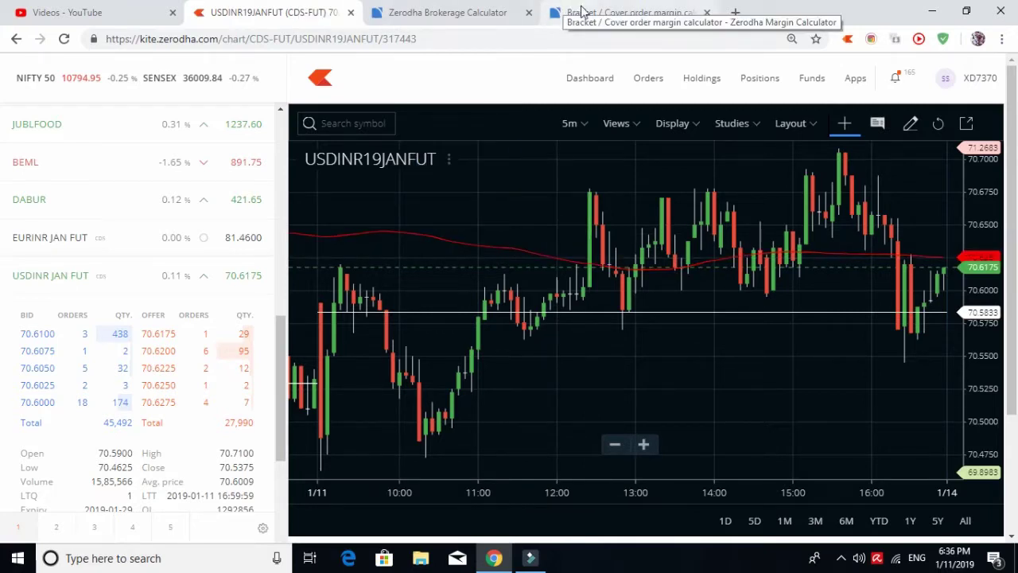
- Switch to the Zerodha Brokerage Calculator, show the Currency section, and set the Future buy price to 70.52
left_click(441, 12)
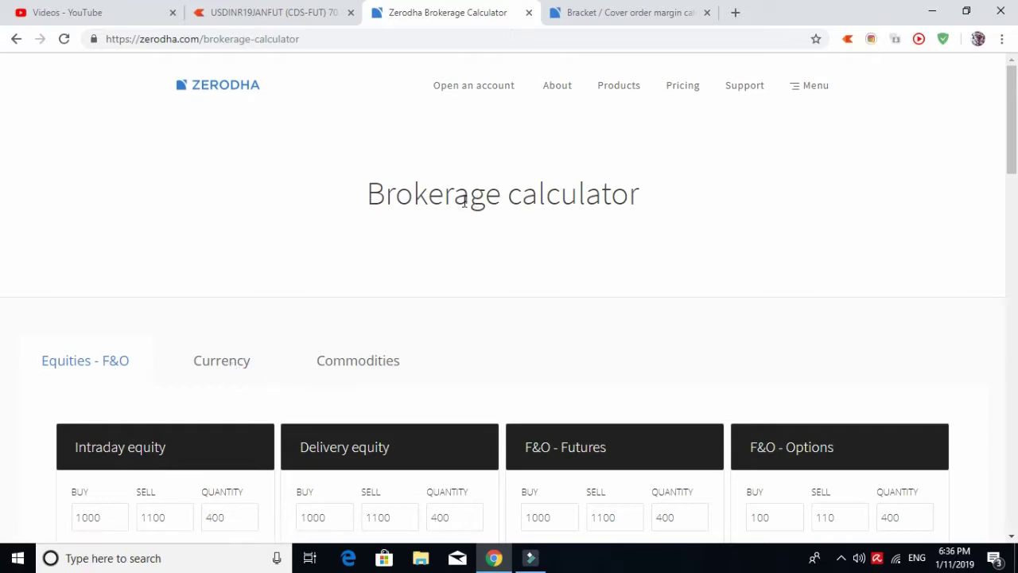
left_click(229, 368)
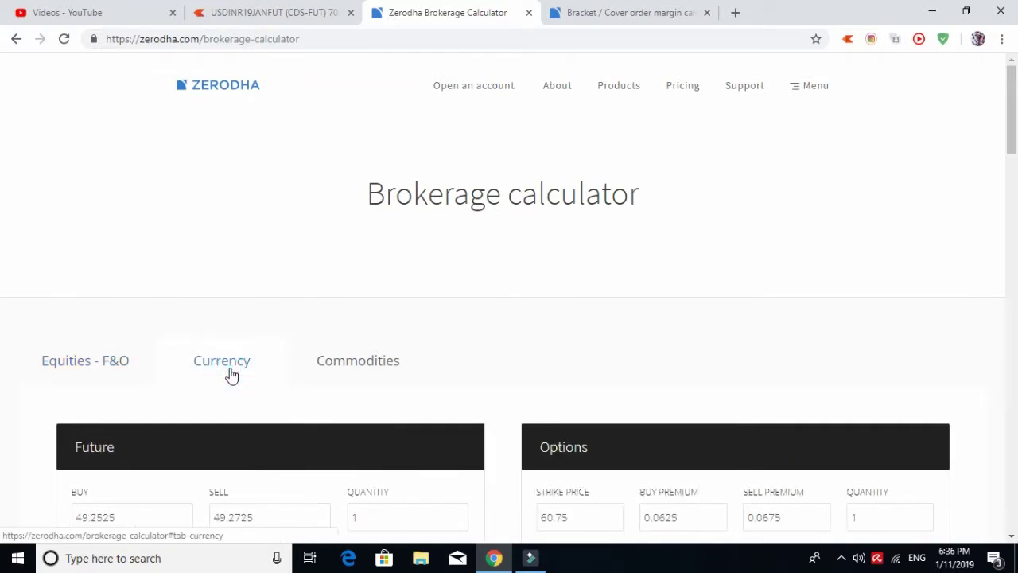
scroll(231, 374, "down", 3)
left_click(163, 342)
double_click(163, 342)
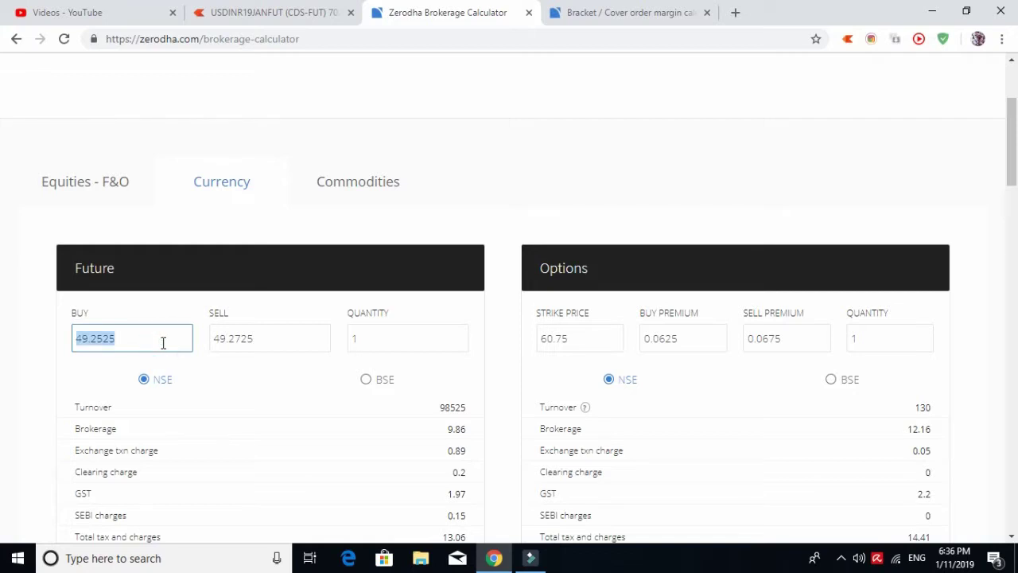
key("BackSpace")
type("7")
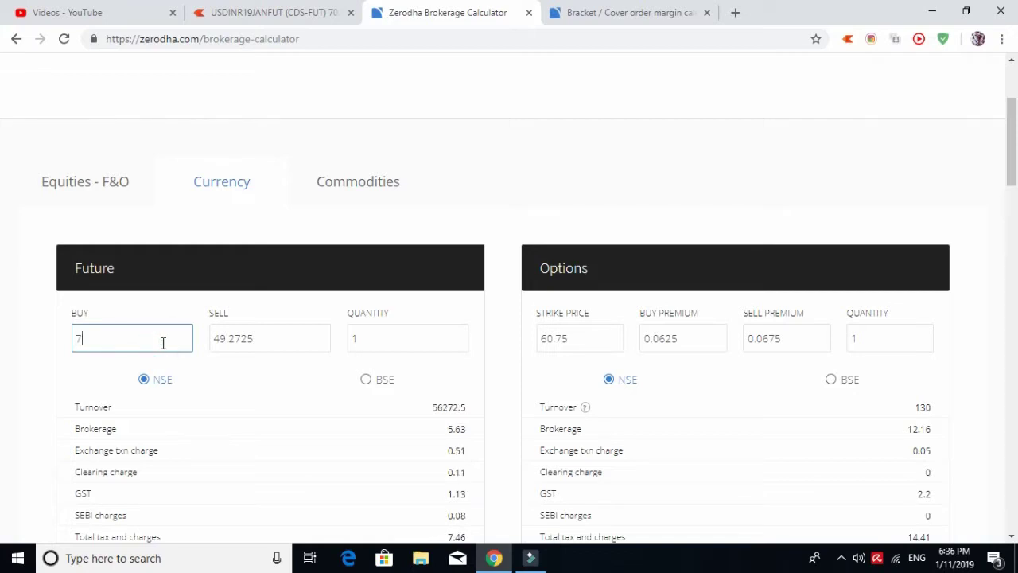
type("0.52")
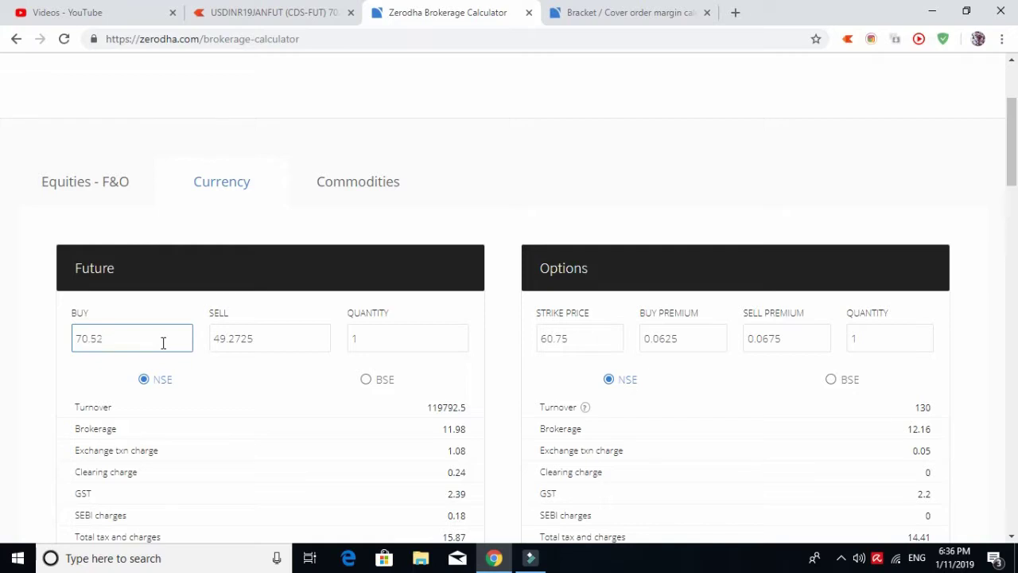
- Set the Future sell price to 70.62 and the quantity to 10, and review the resulting charges and net profit
key("Tab")
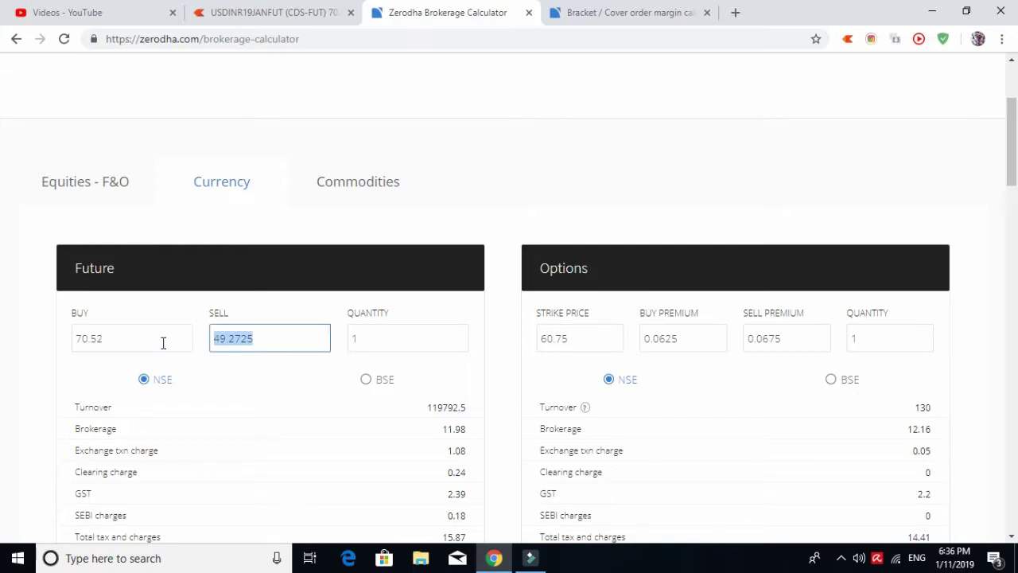
type("70.62")
key("Tab")
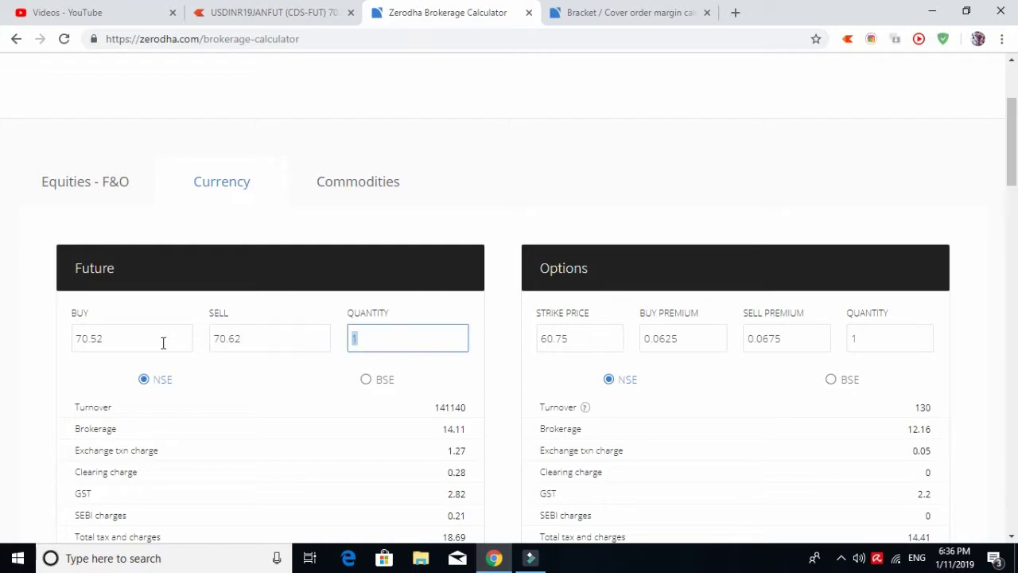
type("10")
left_click(14, 374)
scroll(14, 370, "down", 2)
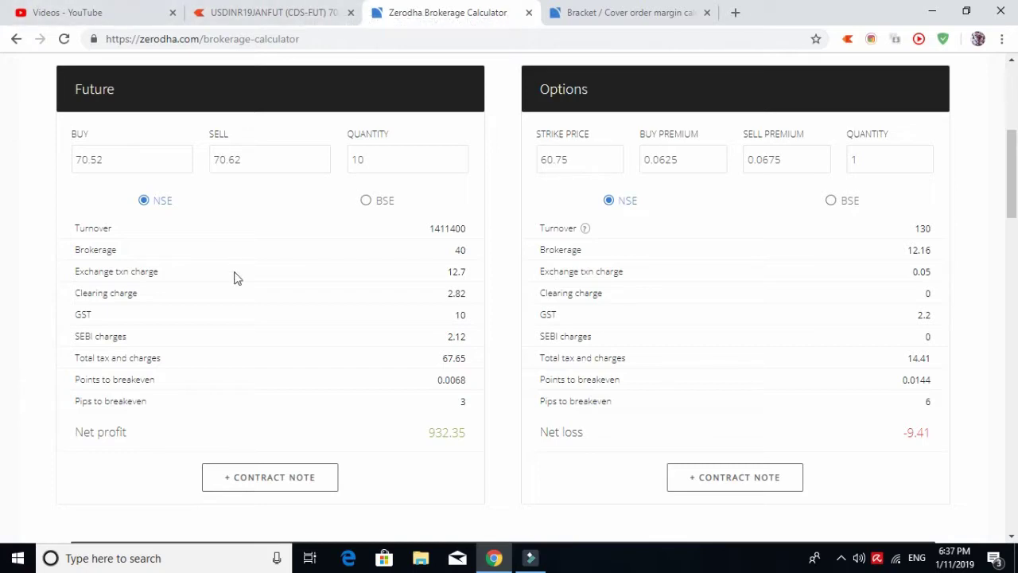
- Change the Future sell price to 70.42 to work out the result of a losing trade
left_click(262, 159)
key("BackSpace")
key("BackSpace")
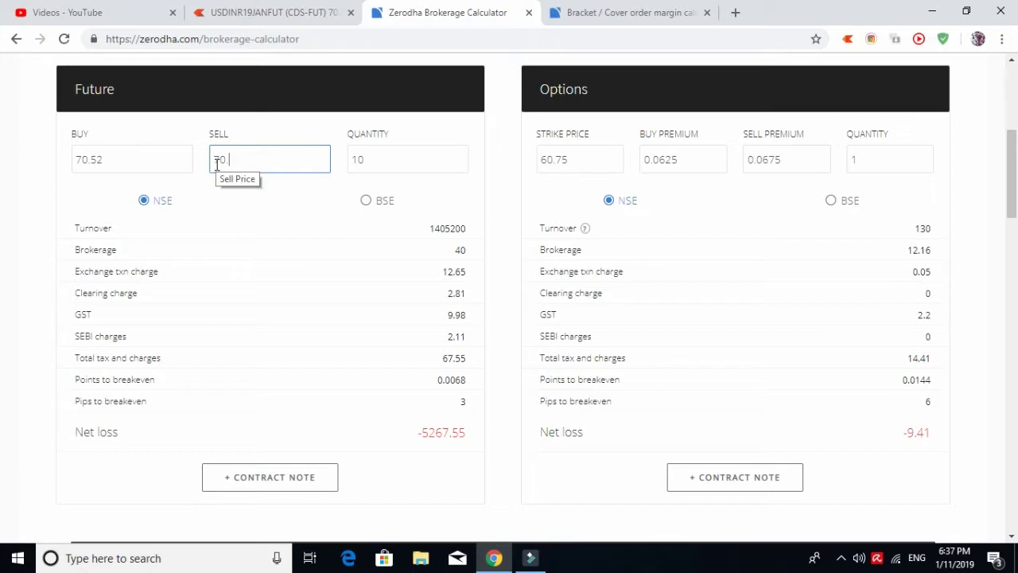
type("42")
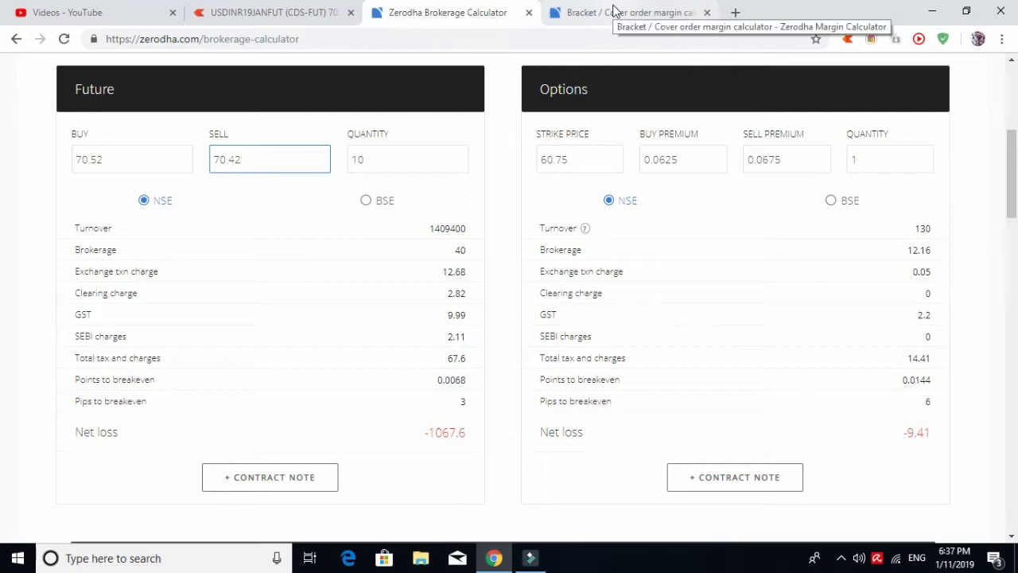
- Return to Kite, open the EURINR JAN FUT chart from the watchlist, and examine its earlier price action
left_click(249, 6)
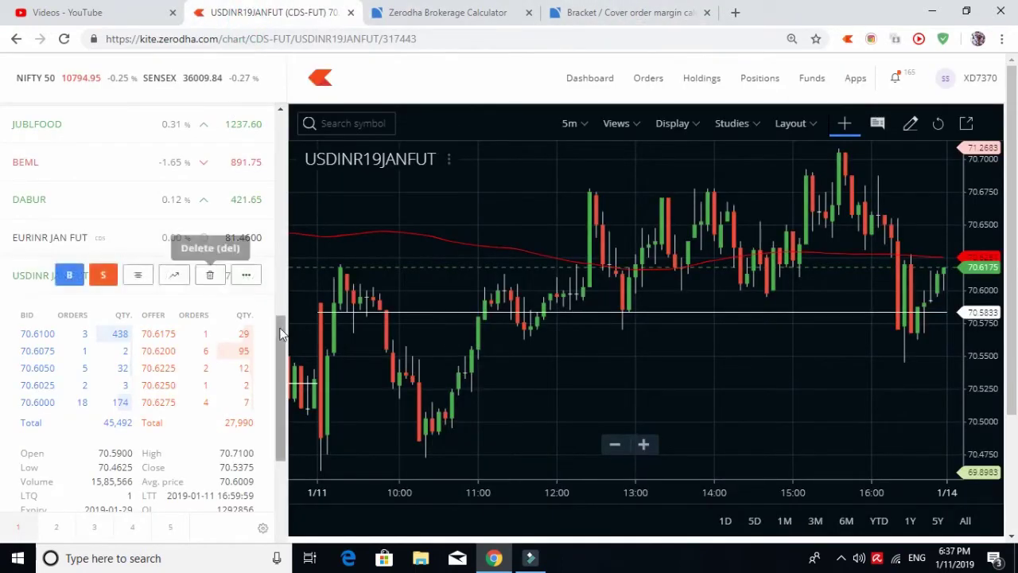
left_click_drag(280, 335, 282, 294)
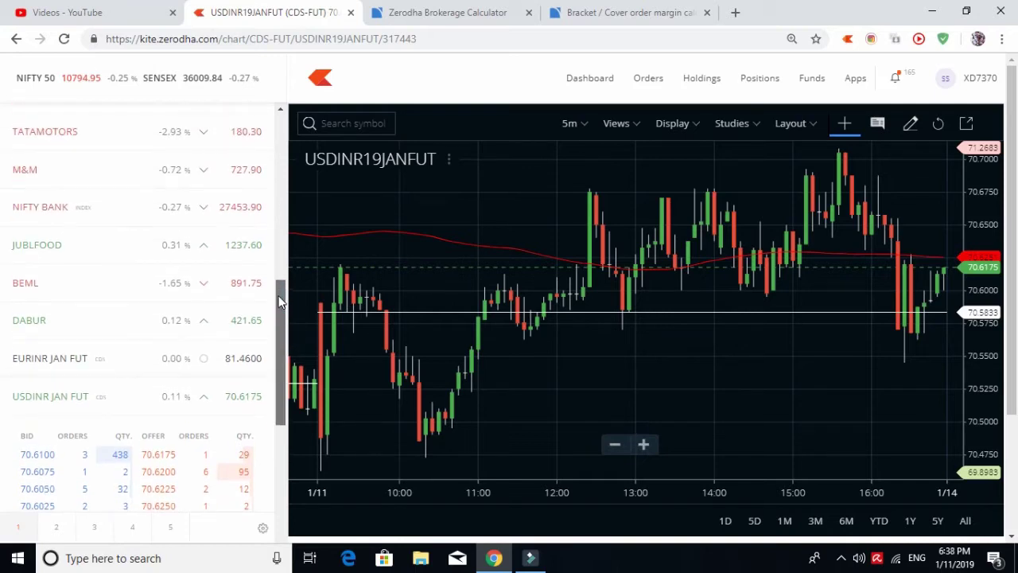
left_click(174, 357)
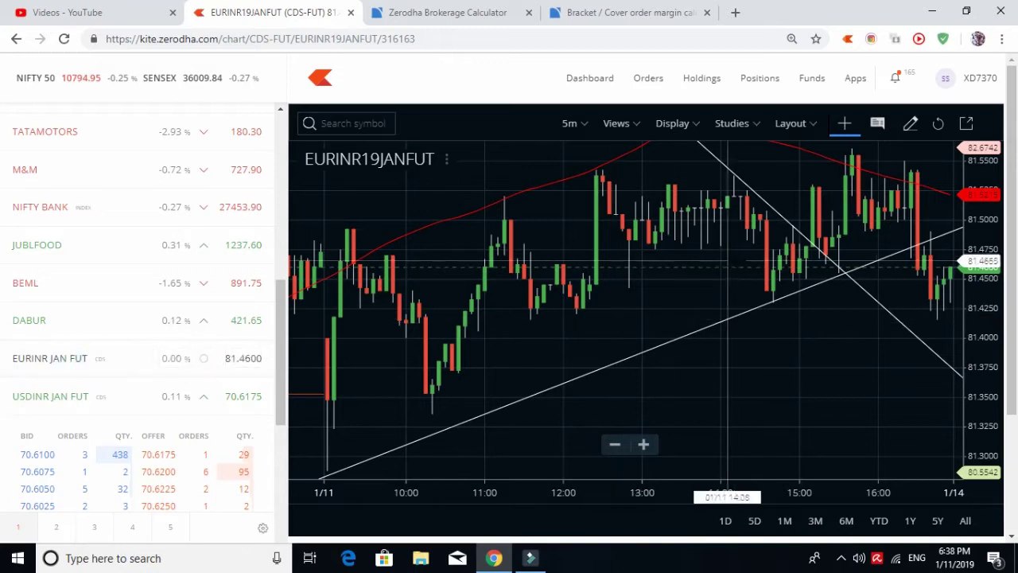
left_click_drag(721, 262, 627, 270)
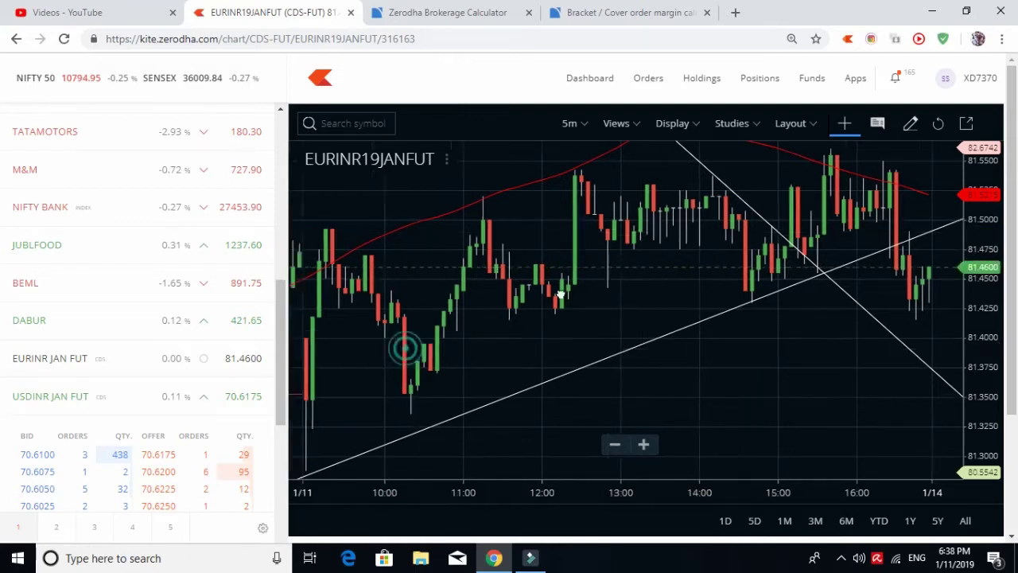
left_click_drag(405, 345, 564, 424)
- Open the JPYINR JAN FUT chart from the watchlist and examine its most recent candles
left_click_drag(276, 359, 282, 456)
mouse_move(159, 425)
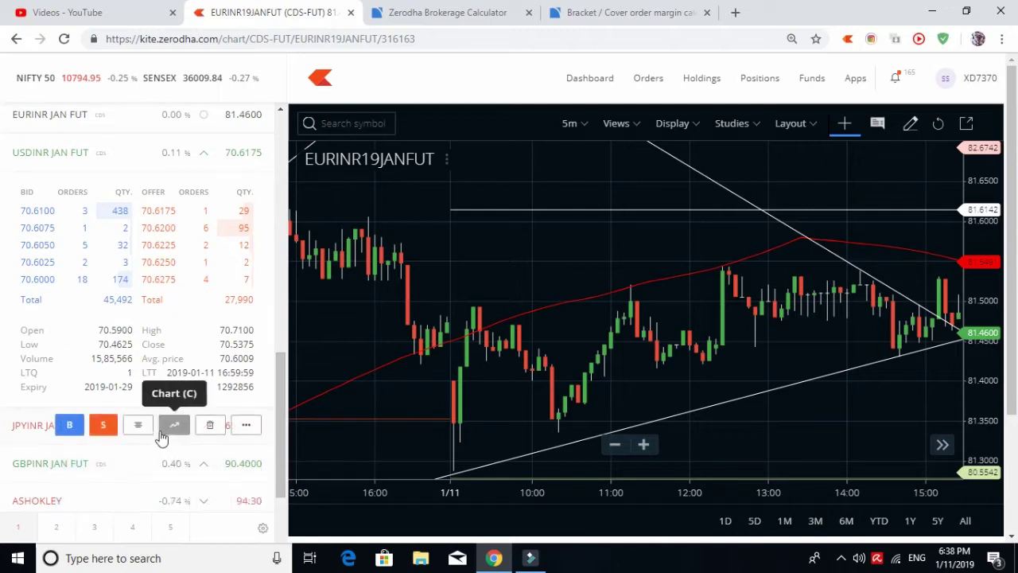
left_click(174, 426)
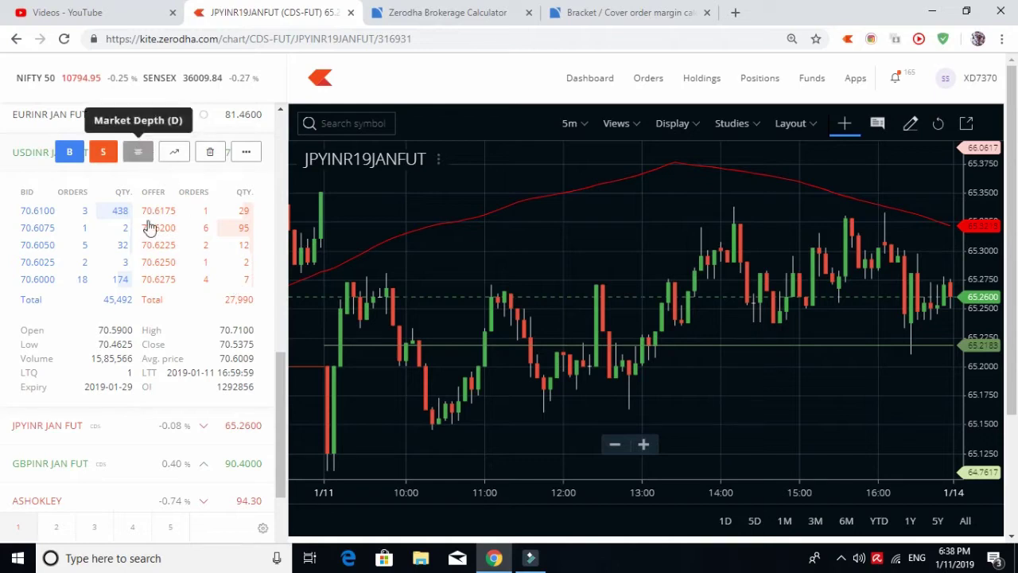
mouse_move(142, 432)
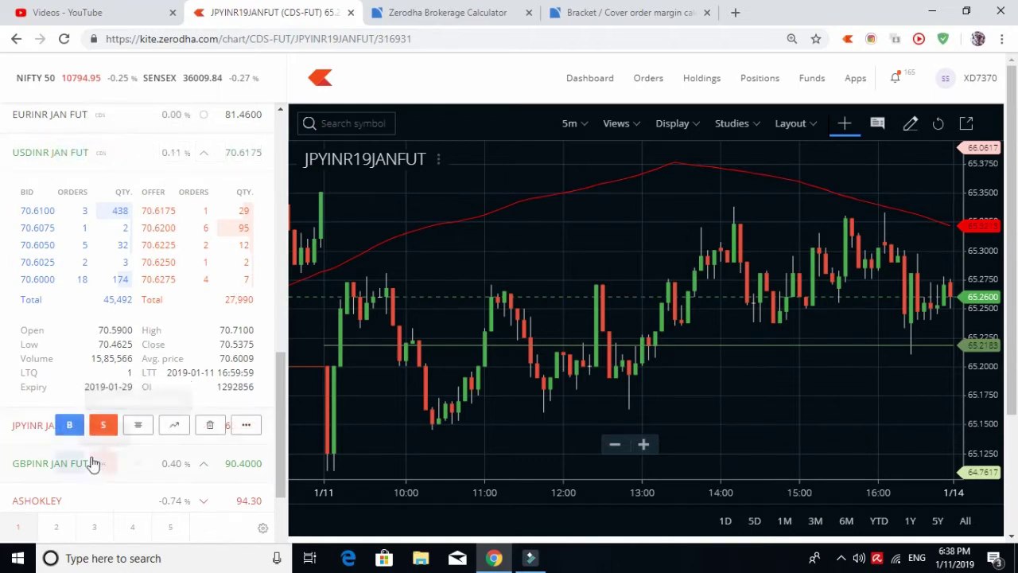
mouse_move(101, 468)
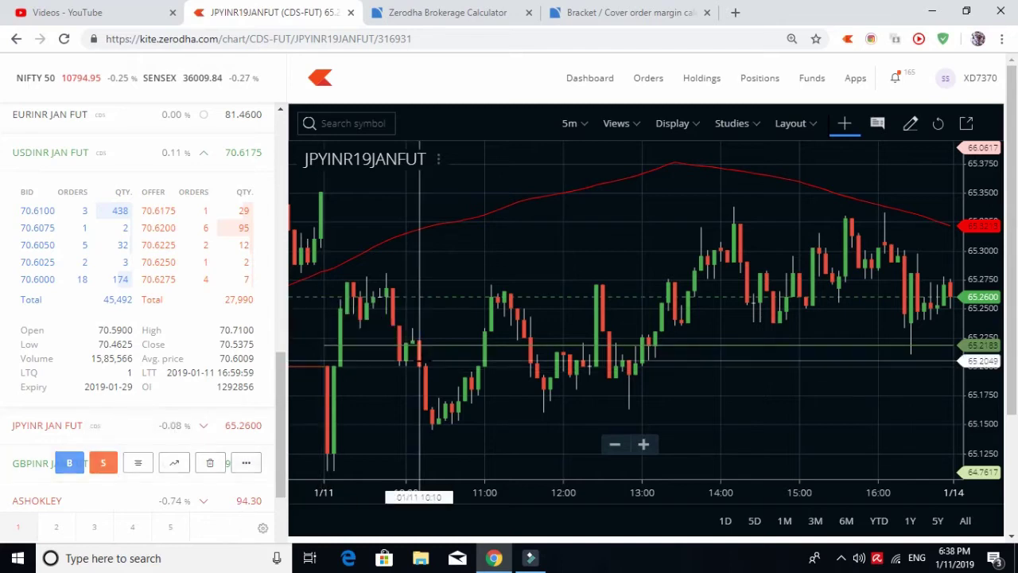
left_click_drag(820, 288, 630, 261)
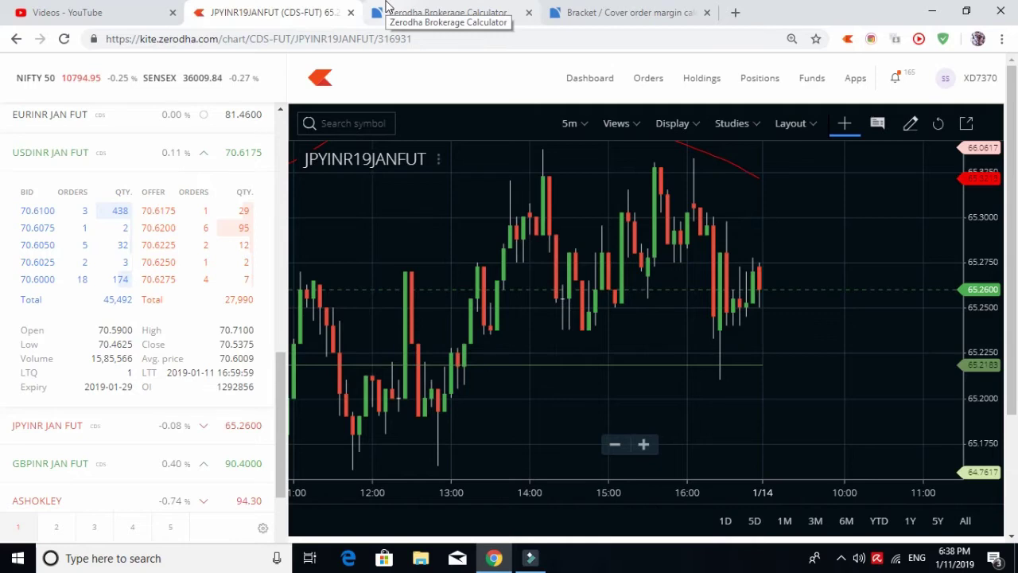
- Switch to the Bracket / Cover order margin calculator
left_click(633, 10)
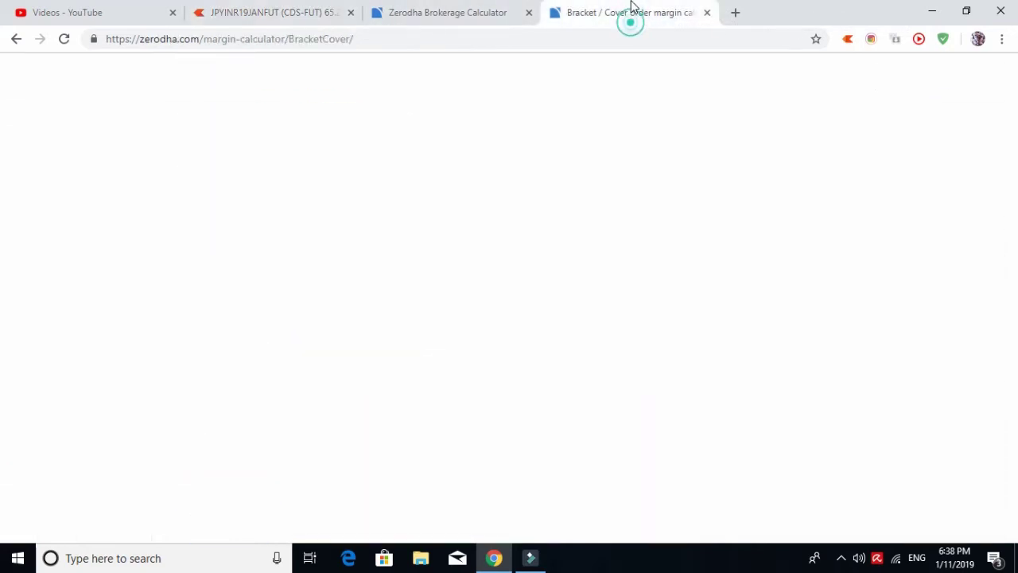